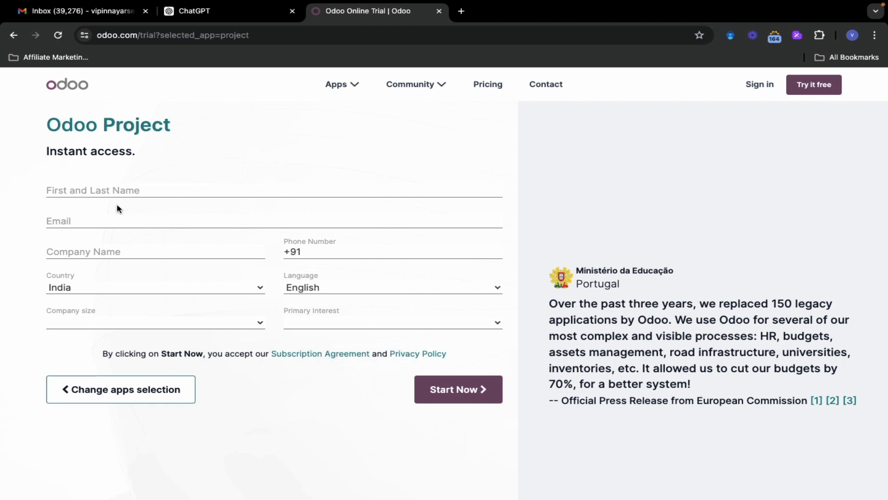
# Enter the user's name and e-mail on the trial form, autofilling company and phone from saved details
pyautogui.click(105, 190)
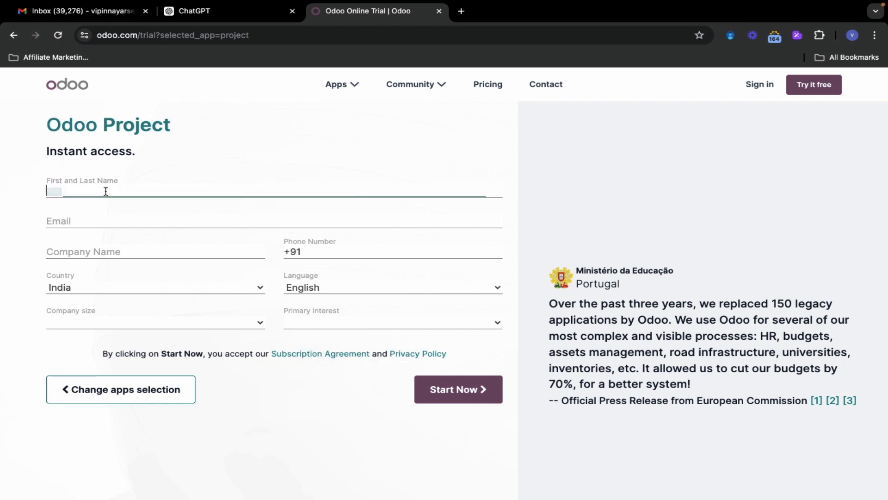
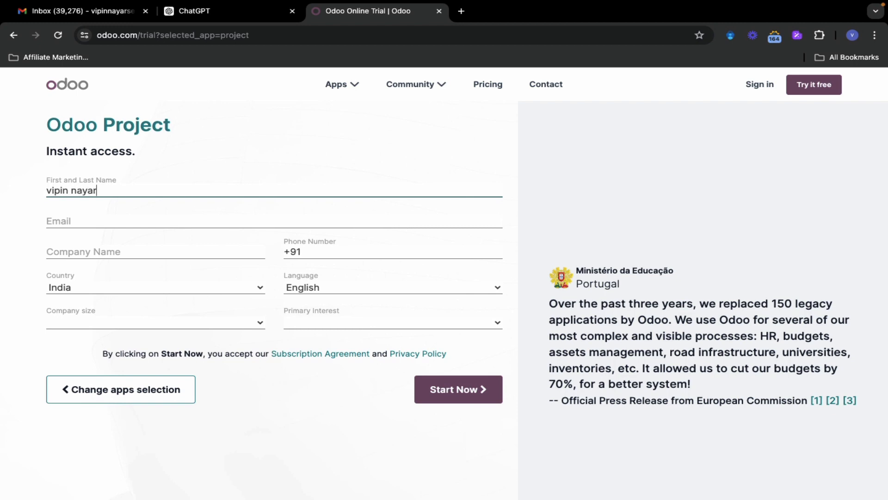
pyautogui.press('Tab')
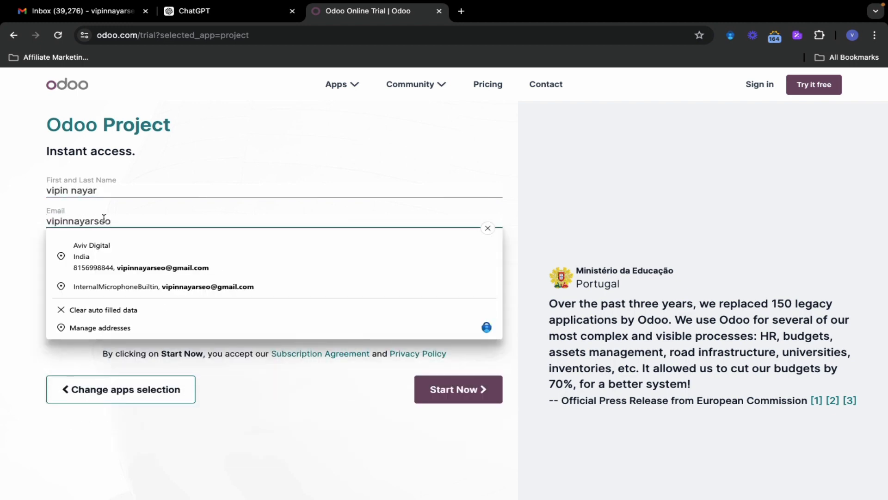
pyautogui.click(124, 260)
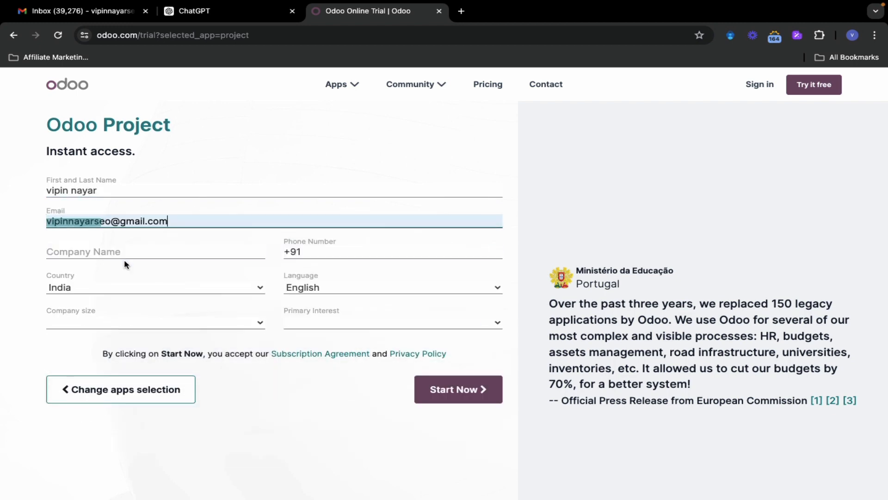
pyautogui.click(174, 252)
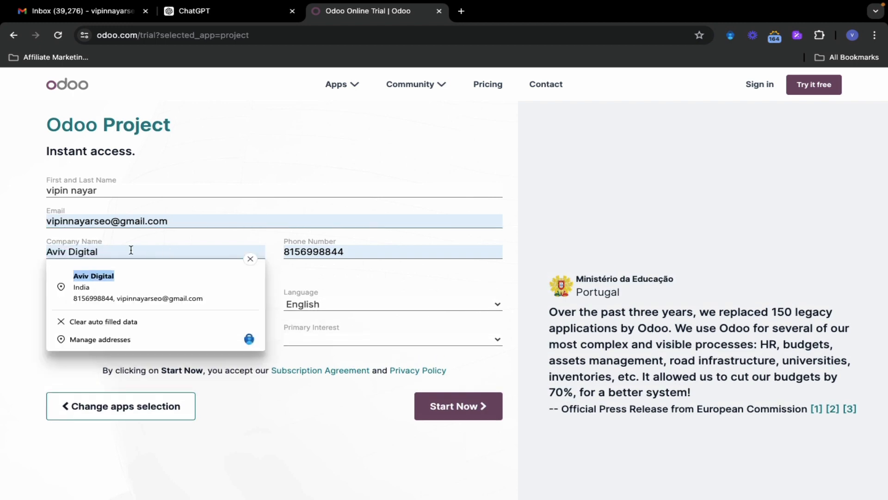
pyautogui.tripleClick(115, 252)
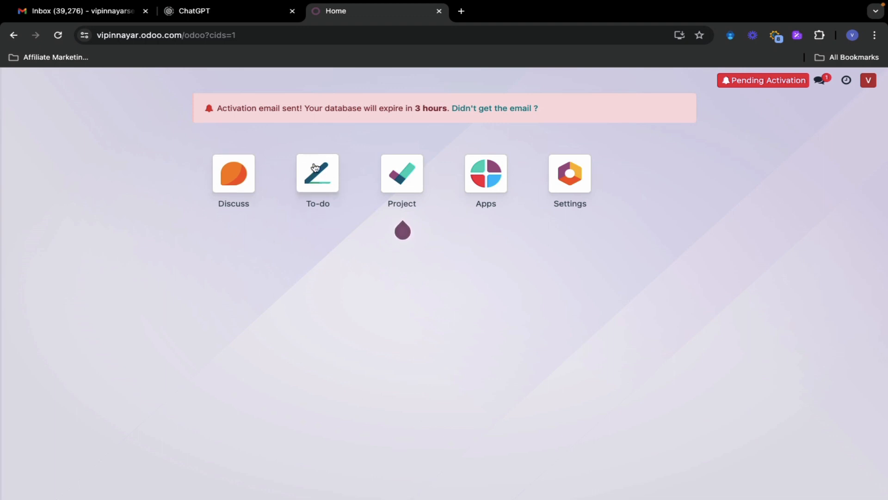
# In the Project app, create a new project named after the owner's website domain
pyautogui.moveTo(405, 179)
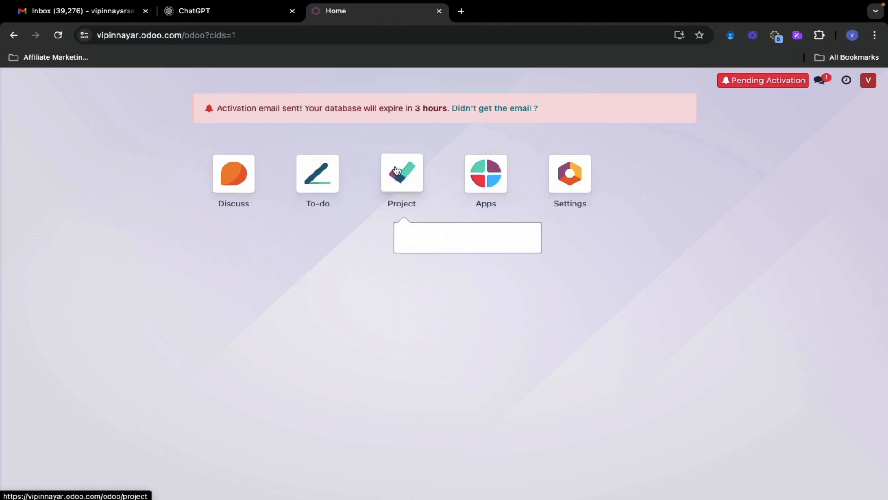
pyautogui.click(405, 178)
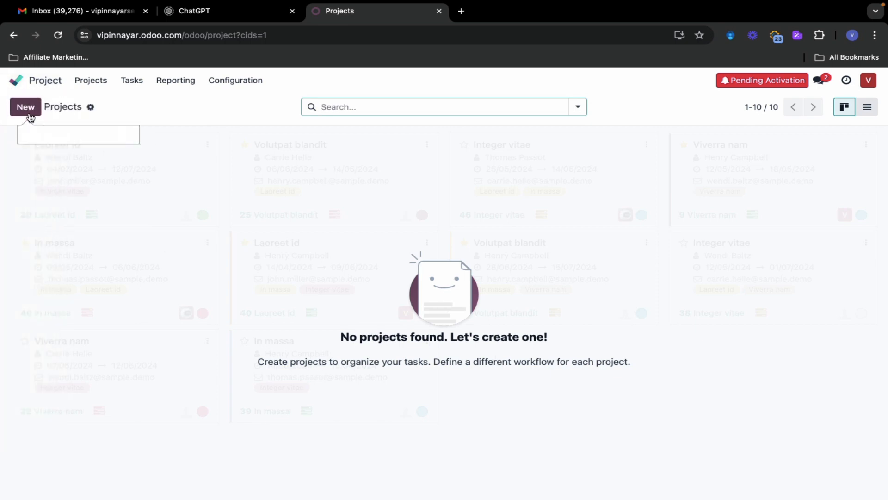
pyautogui.click(29, 110)
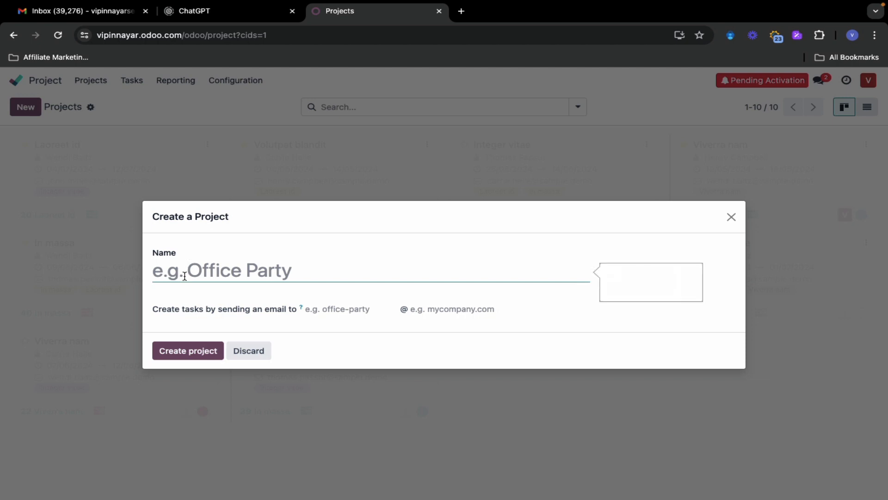
pyautogui.write('vip')
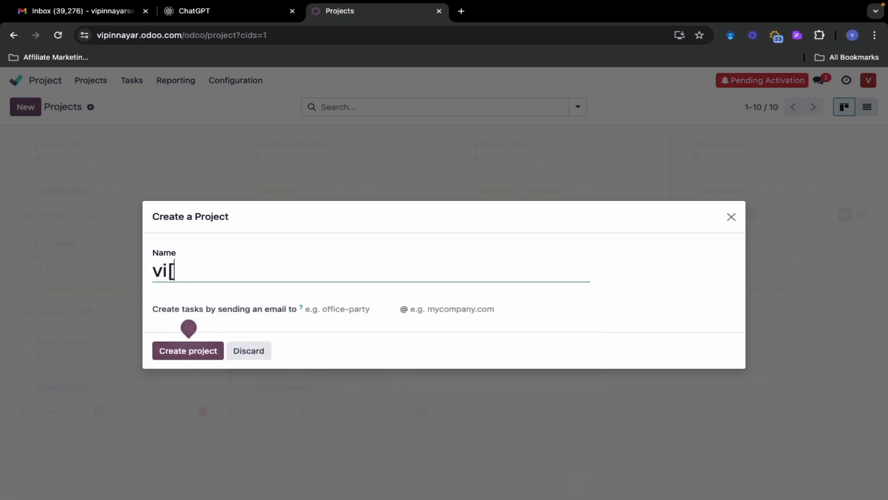
pyautogui.press('BackSpace')
pyautogui.write('pin')
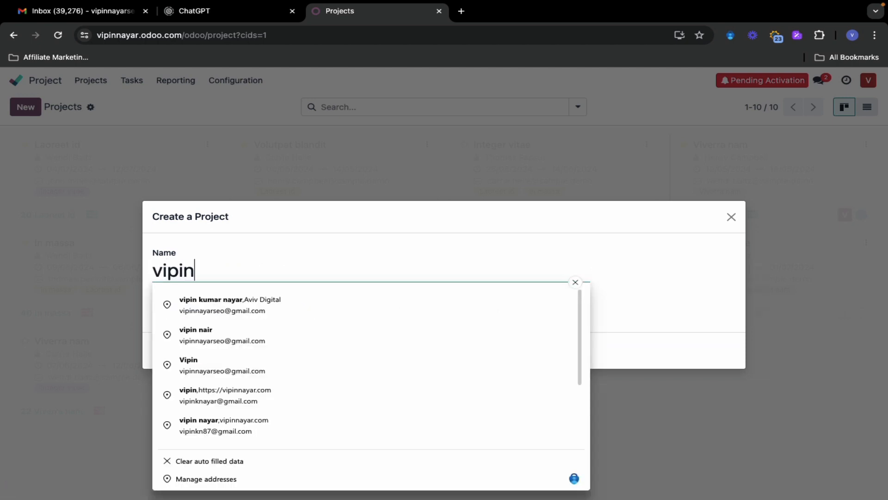
pyautogui.write('nayar.com')
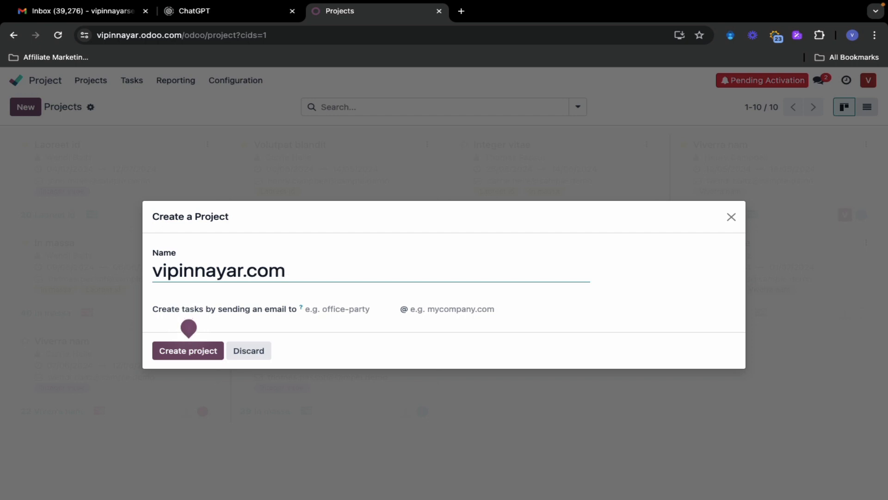
pyautogui.click(179, 351)
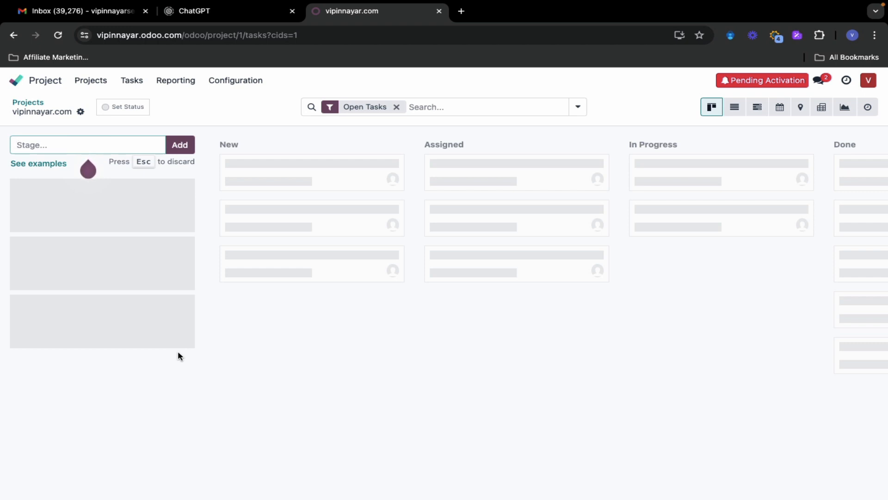
# Compare example stage layouts, then apply Podcast and Video Production (Research, Script, Recording, Mixing, Published)
pyautogui.click(40, 164)
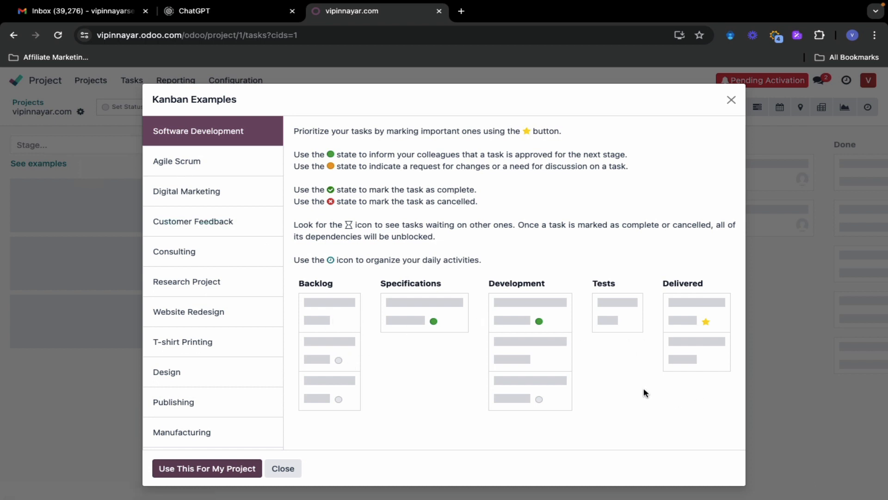
pyautogui.scroll(-2, 194, 335)
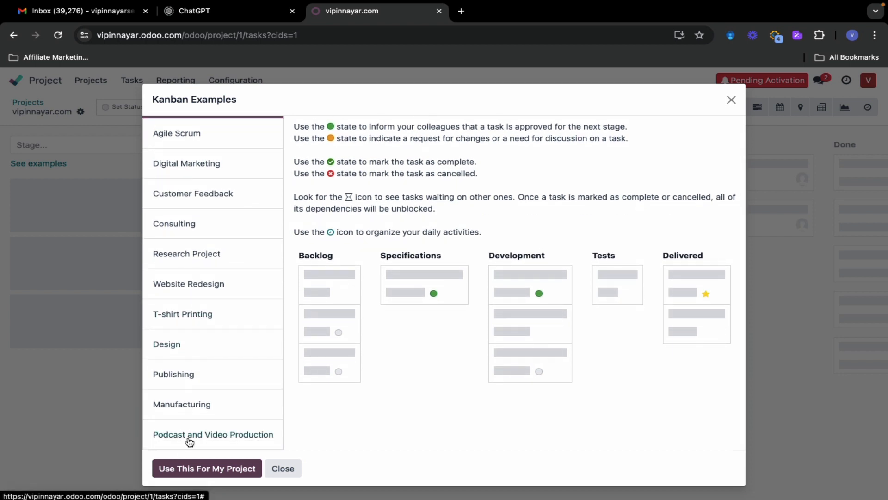
pyautogui.click(190, 441)
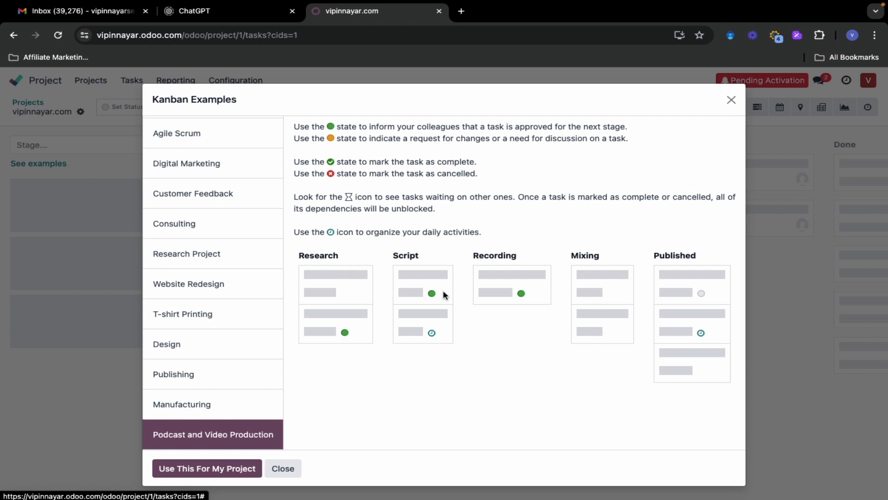
pyautogui.click(179, 169)
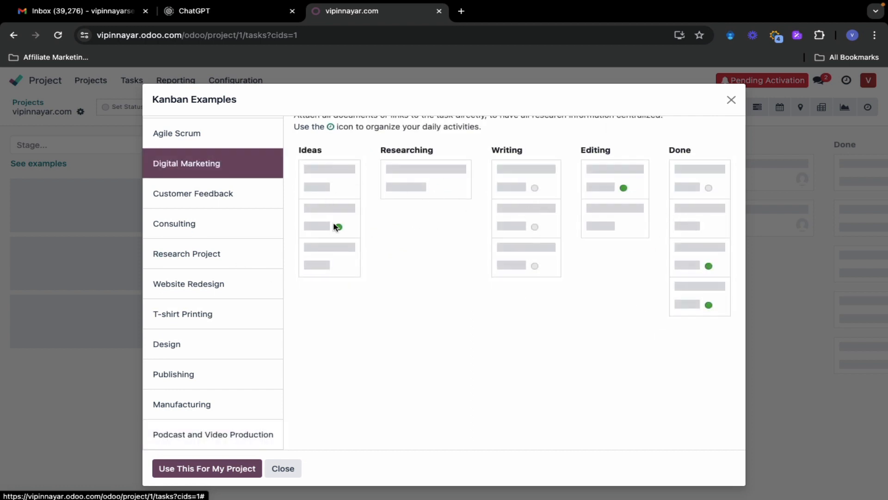
pyautogui.scroll(1, 187, 248)
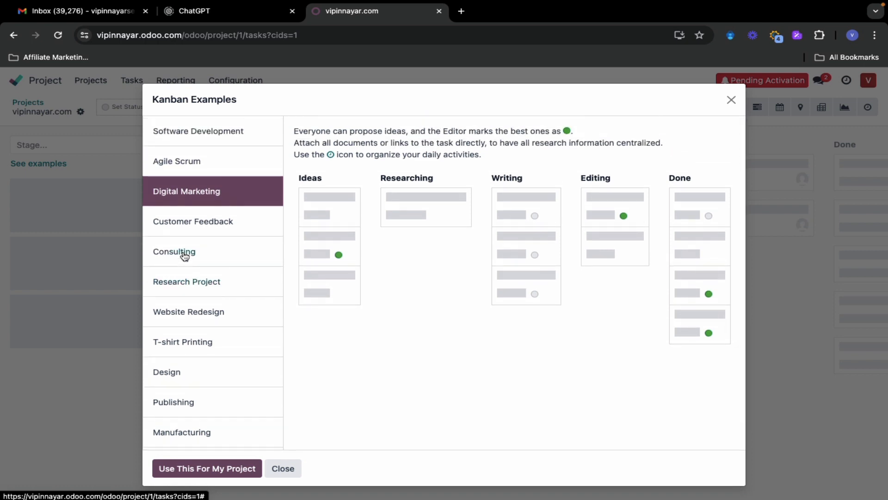
pyautogui.click(185, 254)
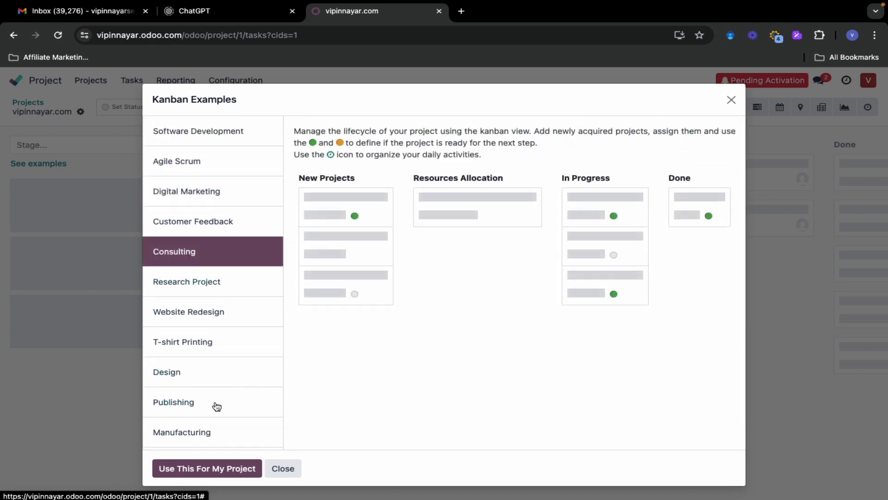
pyautogui.scroll(-1, 217, 406)
pyautogui.click(210, 432)
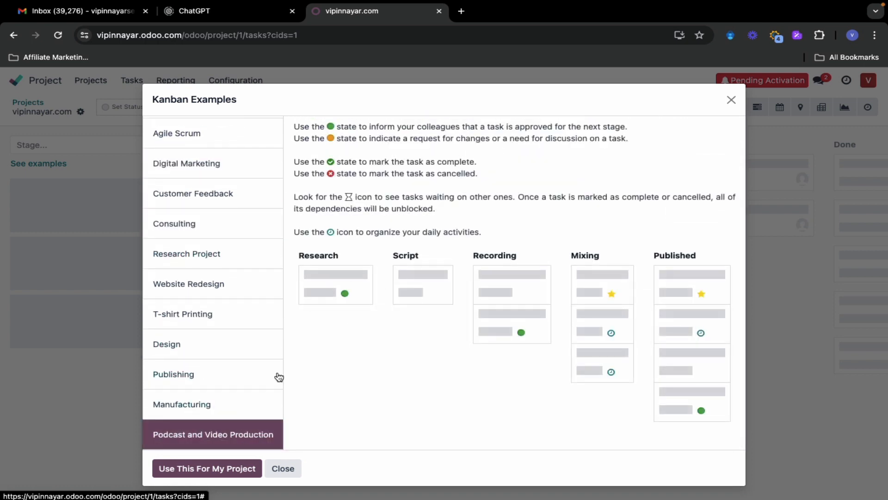
pyautogui.click(204, 469)
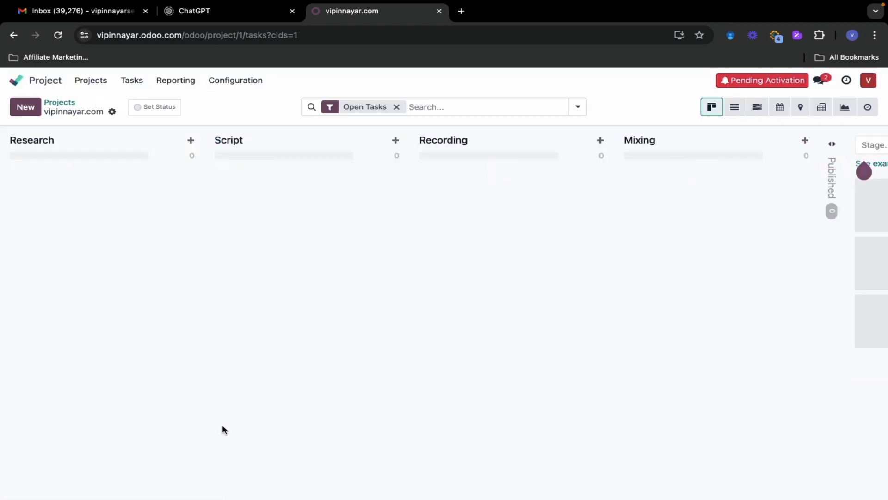
# Quick-create a Reels Idea task in Research, assigned to the account's user
pyautogui.hscroll(5, 388, 356)
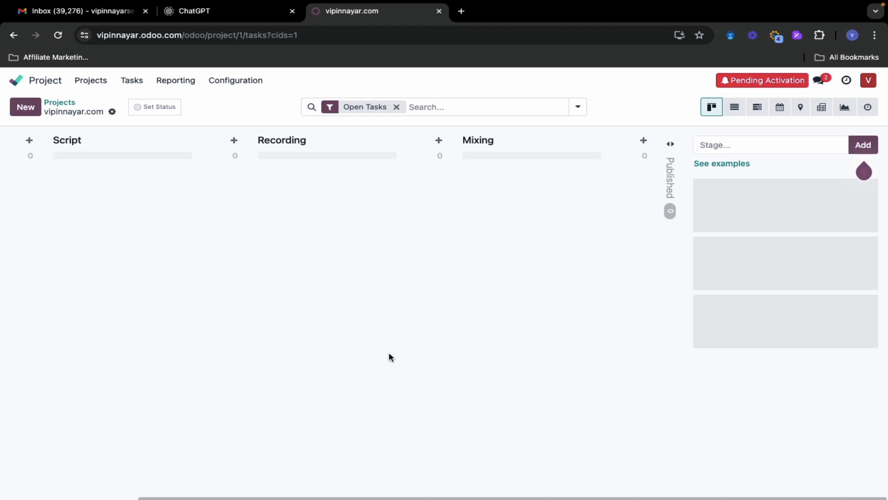
pyautogui.hscroll(-5, 388, 354)
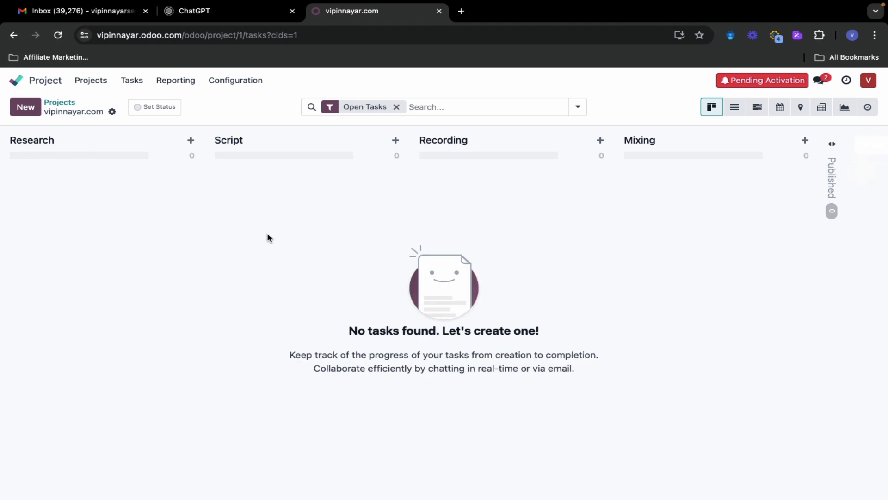
pyautogui.click(27, 109)
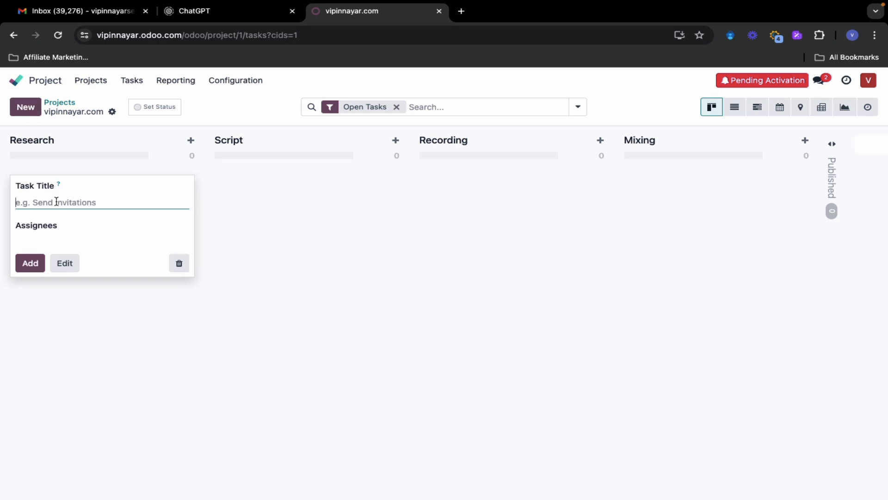
pyautogui.write('Reels Idea')
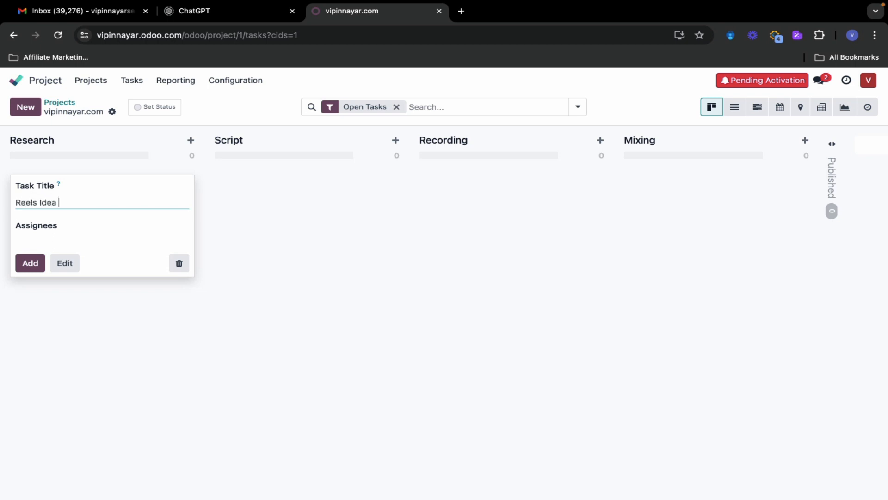
pyautogui.click(45, 240)
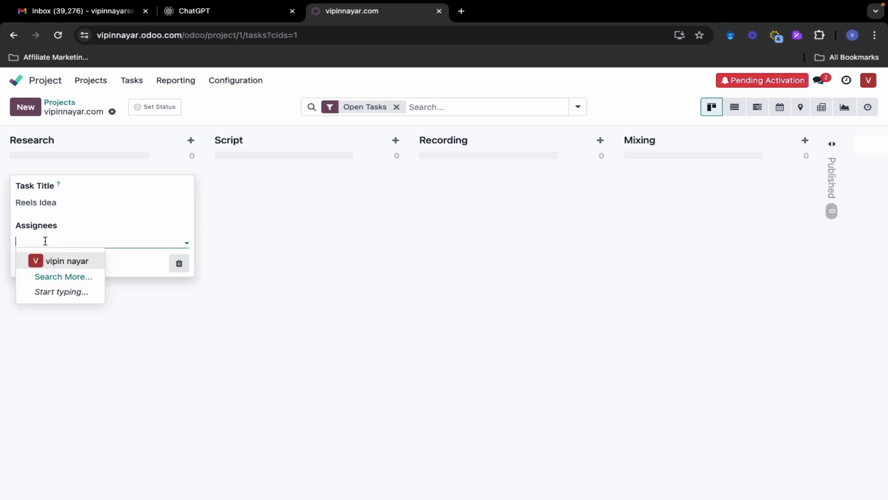
pyautogui.click(60, 260)
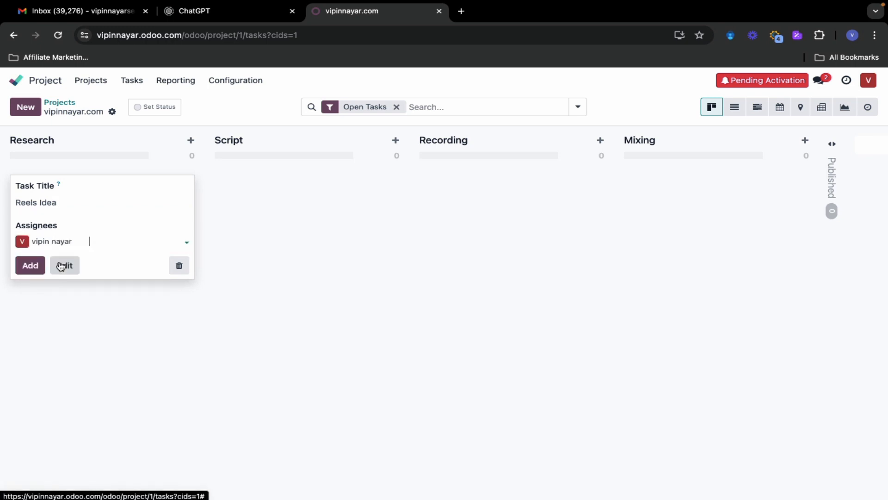
pyautogui.click(31, 265)
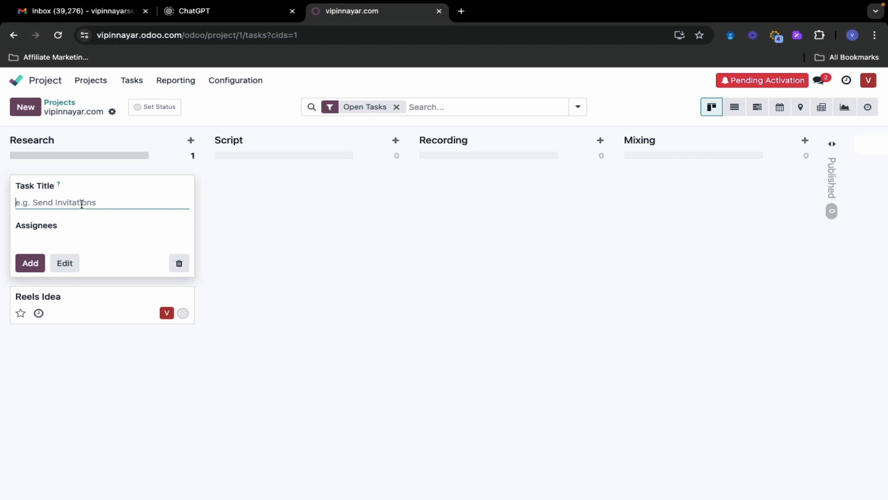
# Quick-create an assigned Podcast Idea task in Research and open its form
pyautogui.write('R')
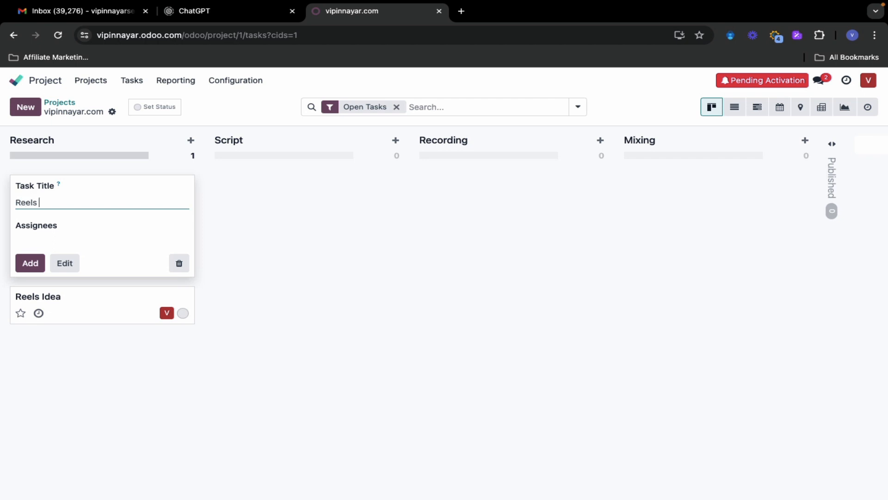
pyautogui.press('BackSpace')
pyautogui.write('Podcast Idea')
pyautogui.click(81, 243)
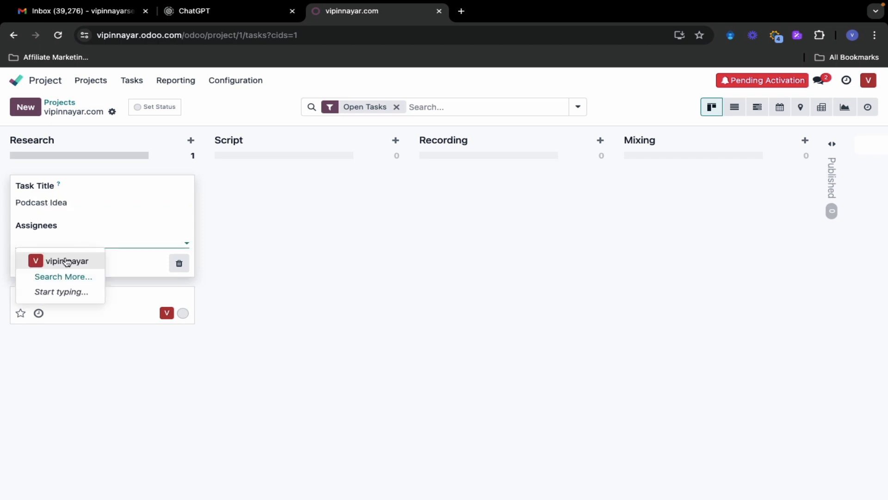
pyautogui.click(65, 259)
pyautogui.click(29, 263)
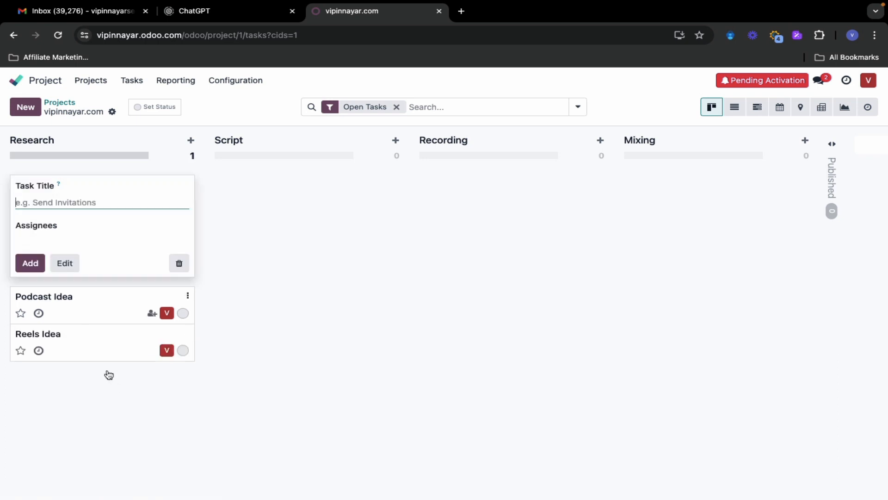
pyautogui.click(119, 391)
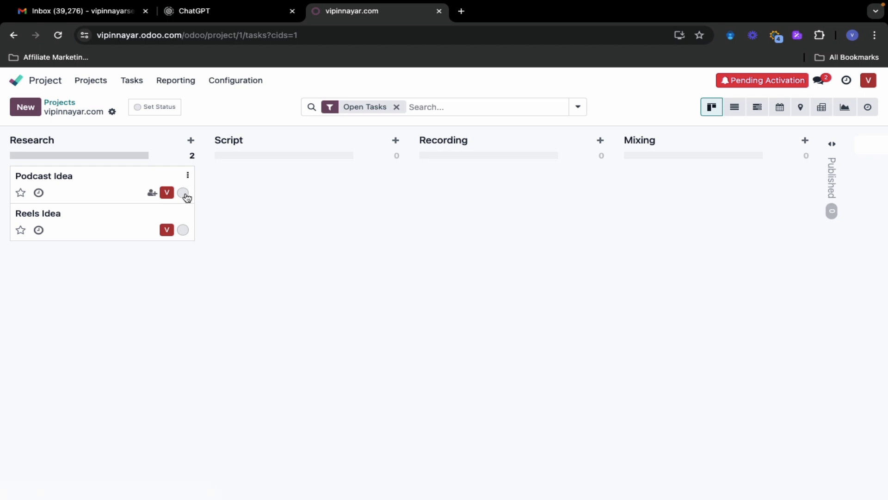
pyautogui.click(108, 191)
# Add sub-tasks 'let's research youtube podcast channels' and 'let research sportify channels', deleting the empty row
pyautogui.scroll(-1, 165, 367)
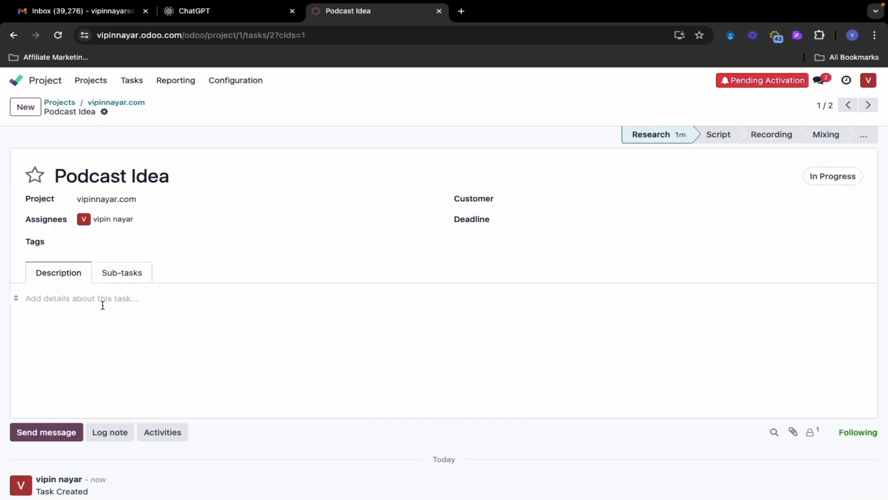
pyautogui.click(133, 277)
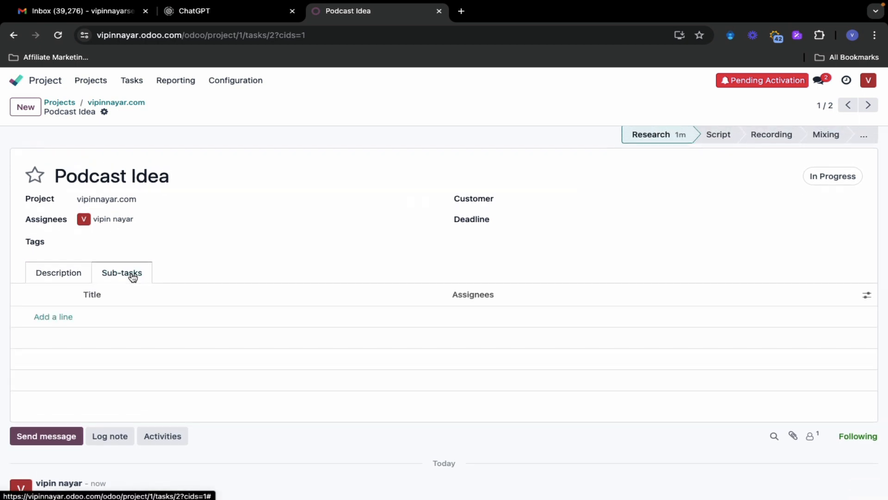
pyautogui.click(60, 323)
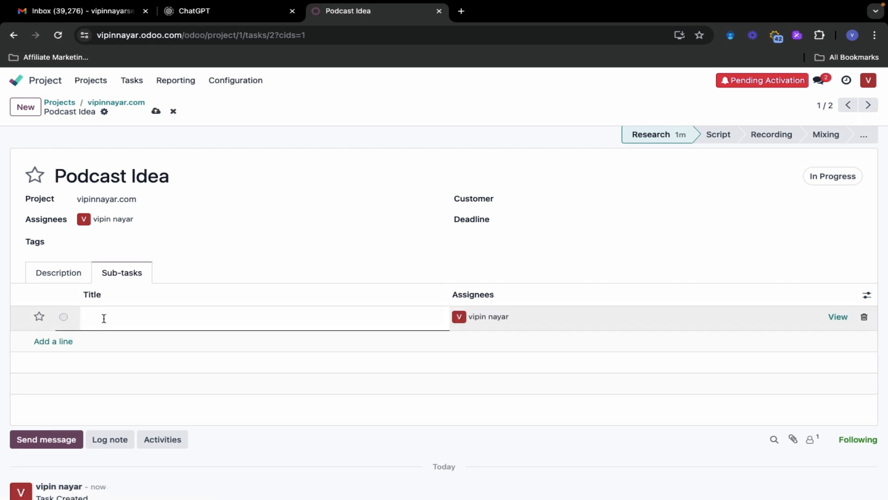
pyautogui.write("let's research youtube podcast channels")
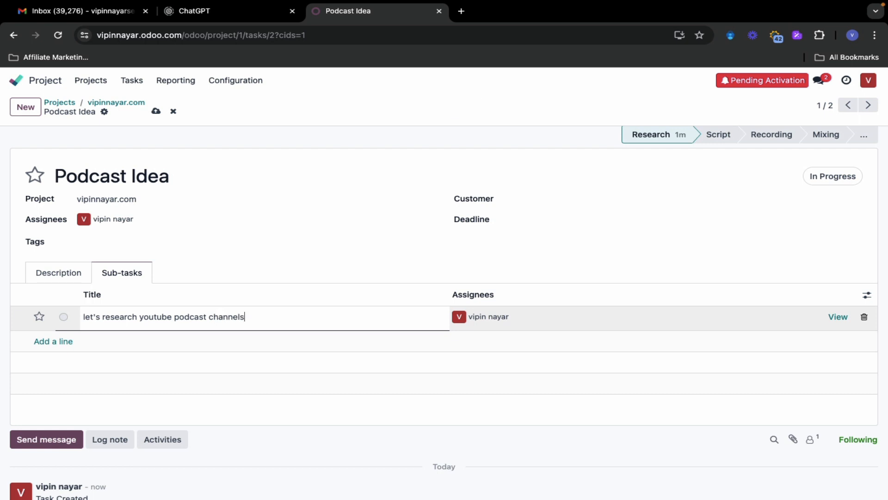
pyautogui.press('Return')
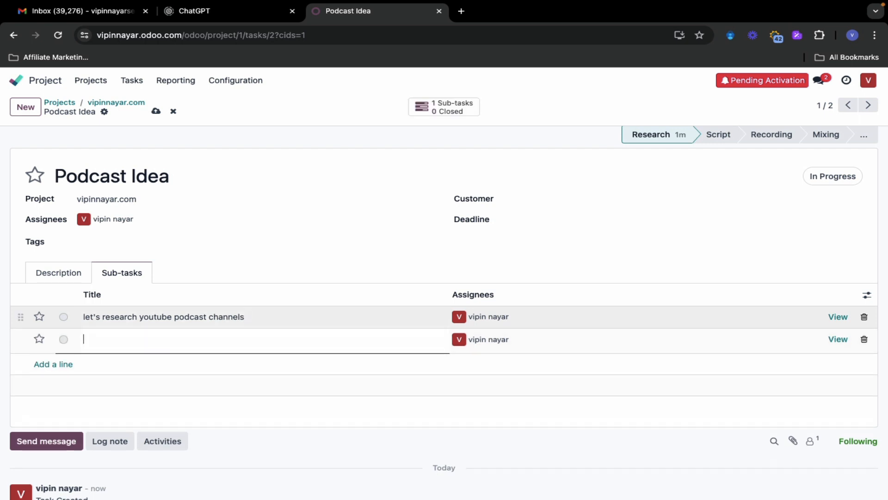
pyautogui.write('let')
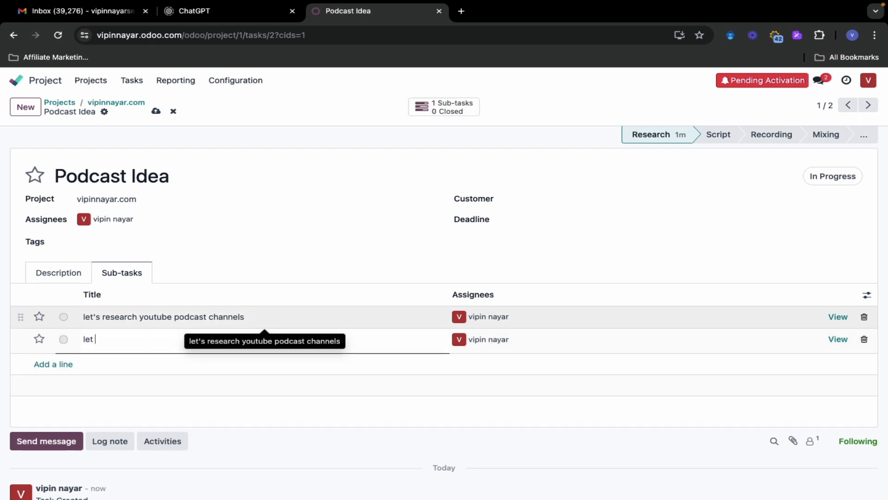
pyautogui.write(' research sportify chan')
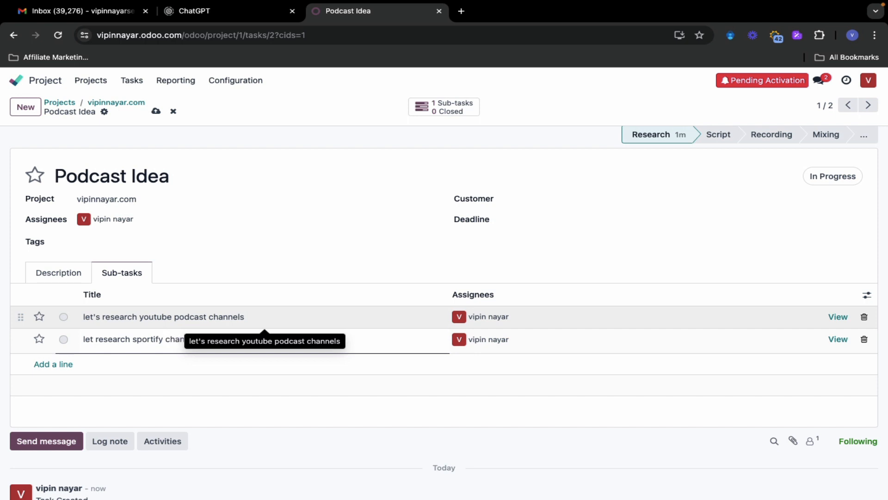
pyautogui.press('Return')
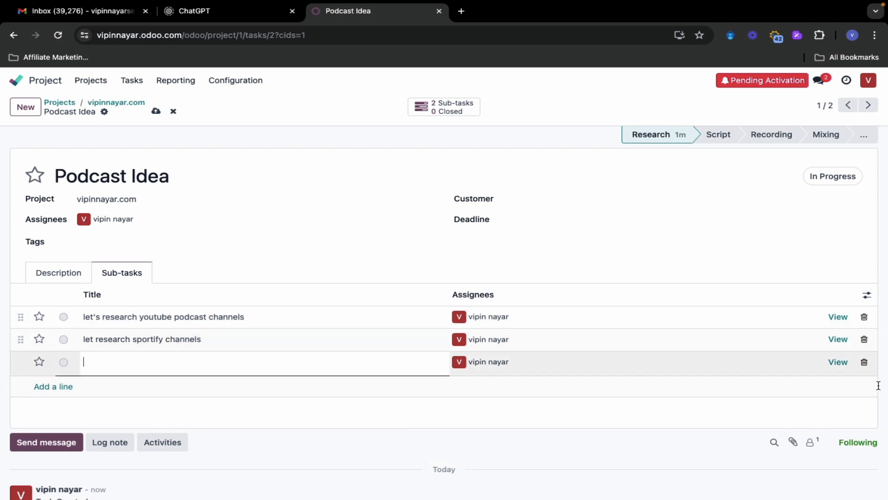
pyautogui.click(864, 364)
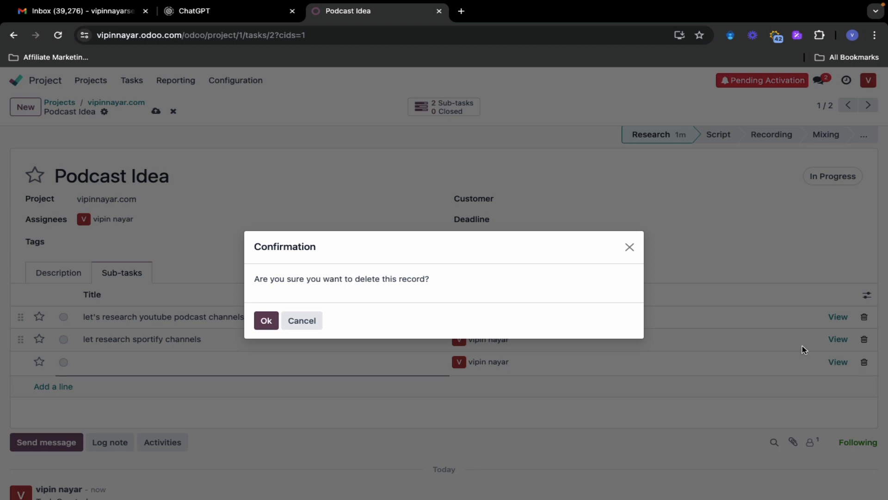
pyautogui.click(263, 320)
# Write the description 'In this task I will generate some Podcast Idea for my personal brand'
pyautogui.click(54, 276)
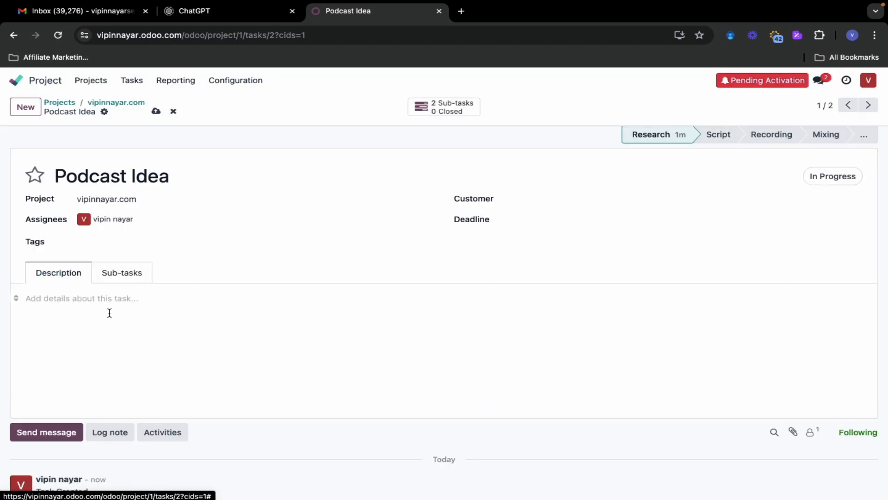
pyautogui.click(109, 311)
pyautogui.write('In this ')
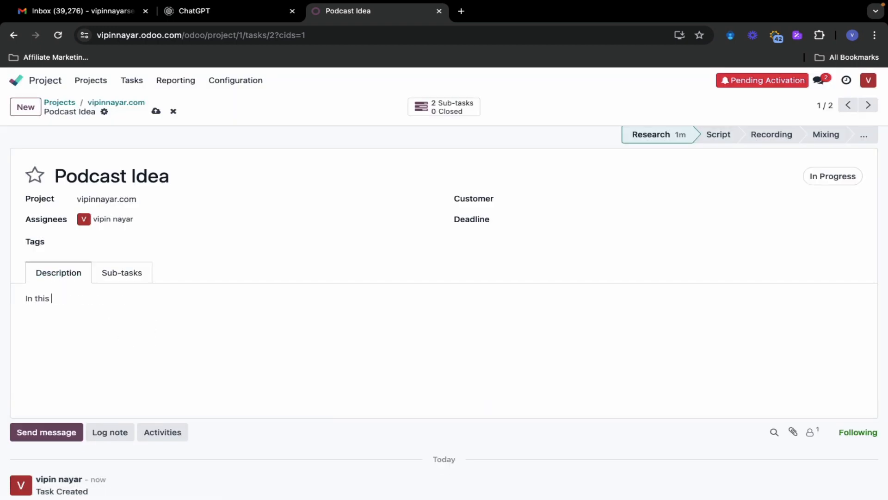
pyautogui.write('task')
pyautogui.write(' I will get')
pyautogui.write('erate some ')
pyautogui.write('Podc')
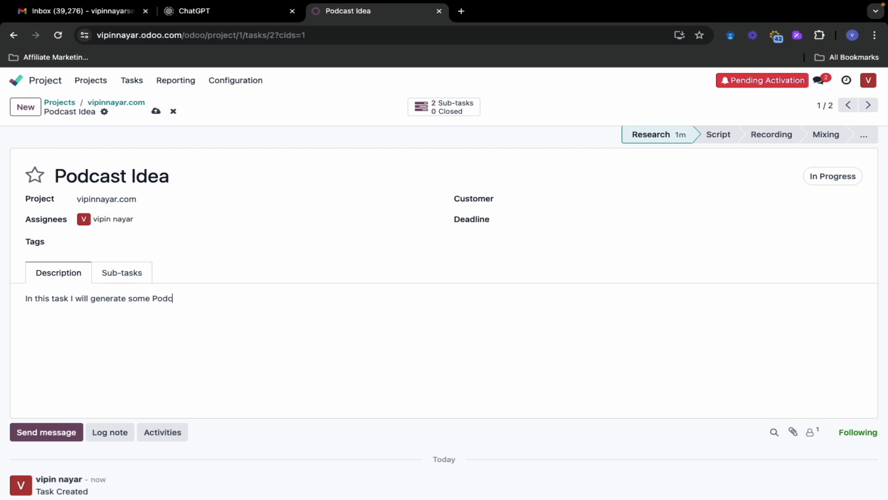
pyautogui.write('ast Idea for my personal b')
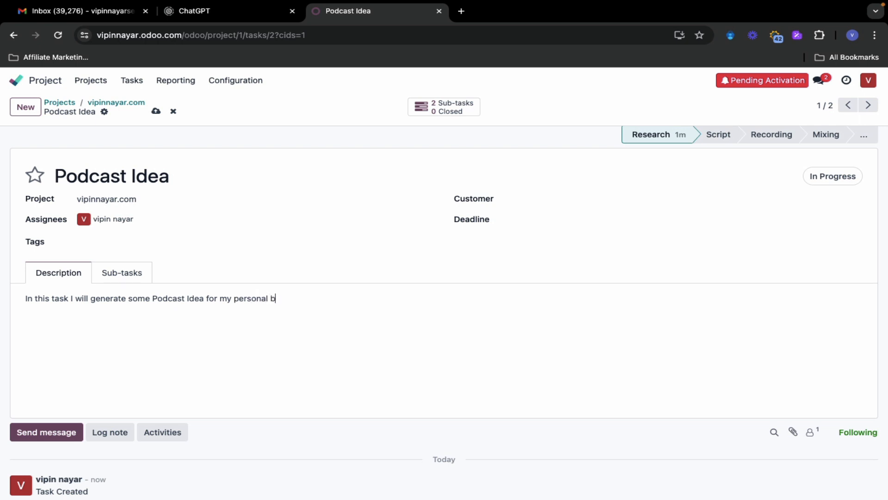
pyautogui.write('rnand')
pyautogui.scroll(-2, 234, 362)
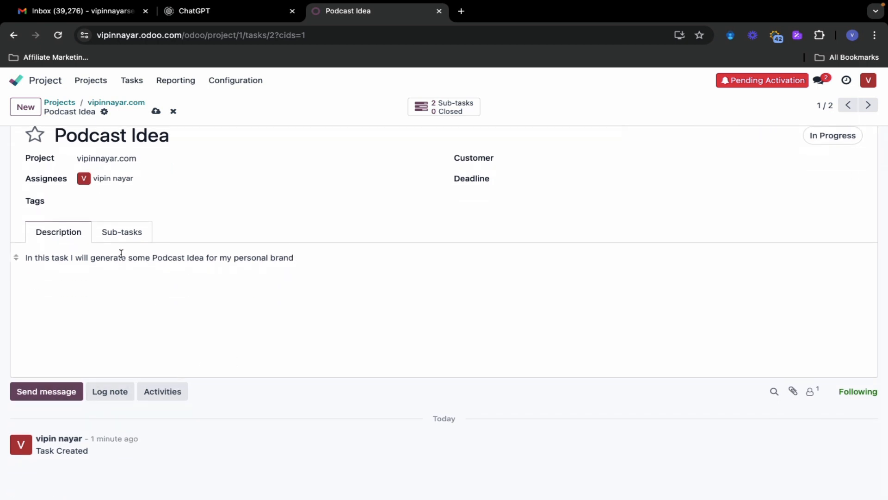
pyautogui.scroll(2, 347, 341)
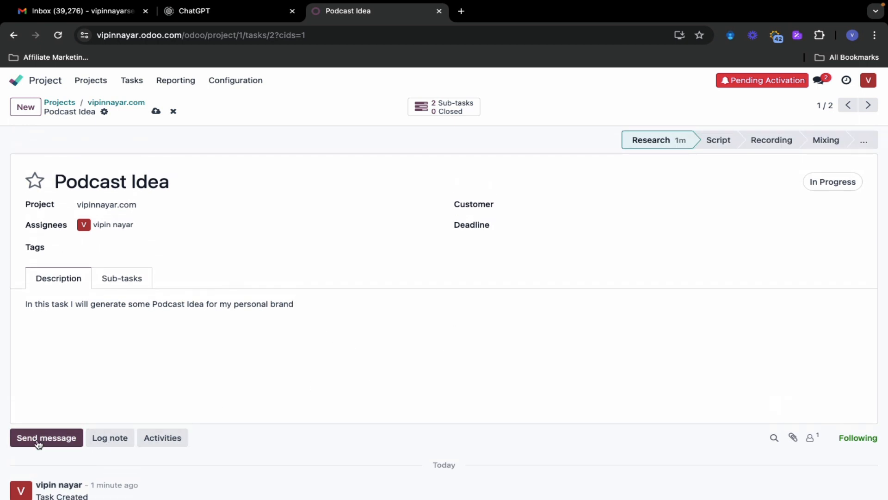
pyautogui.click(127, 287)
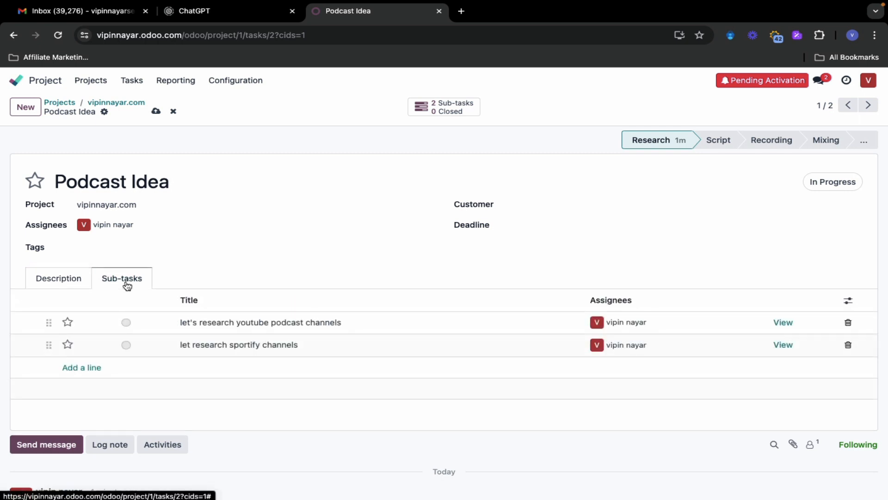
pyautogui.click(41, 283)
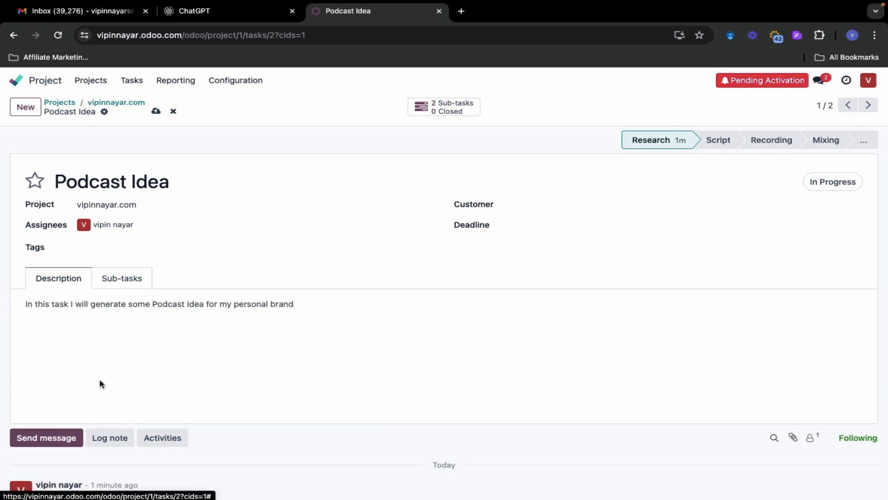
# Open a follower message composer, clear the stray @ mention, and show the sub-task list
pyautogui.click(58, 443)
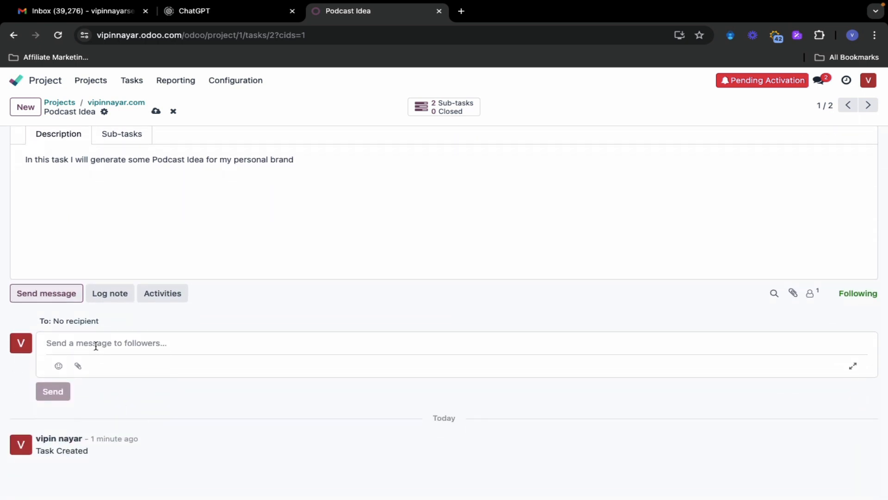
pyautogui.write('@')
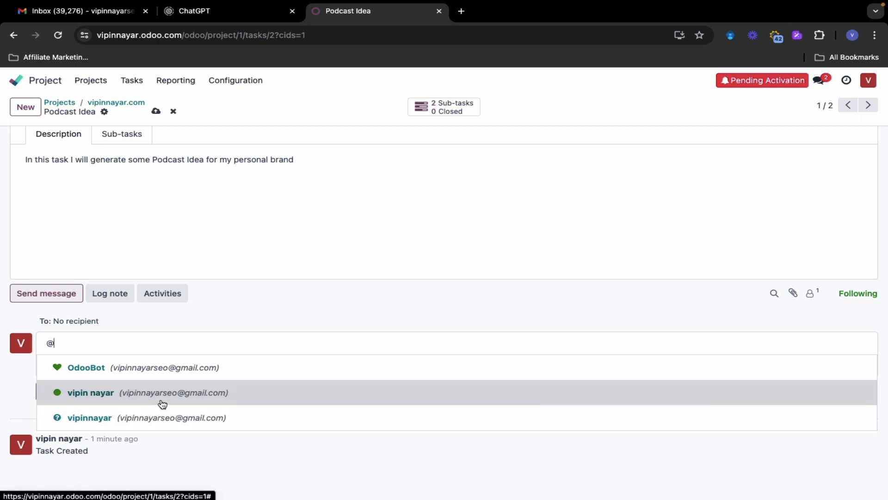
pyautogui.press('Escape')
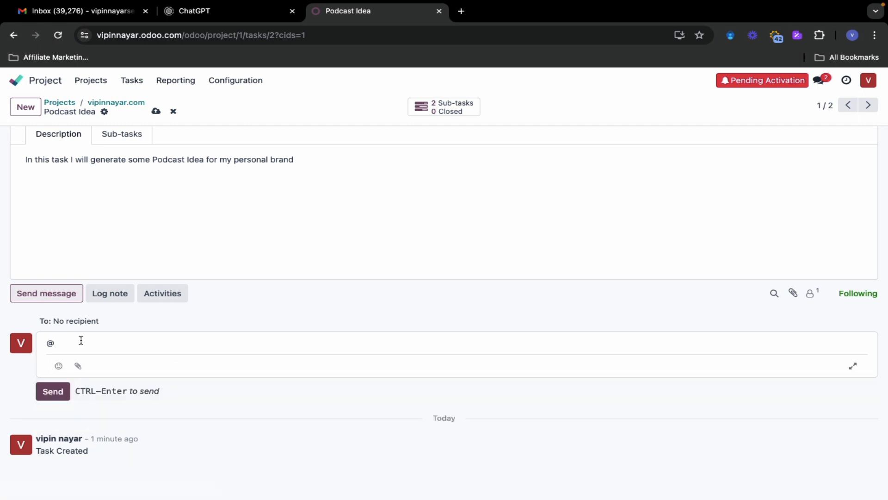
pyautogui.press('BackSpace')
pyautogui.scroll(1, 83, 452)
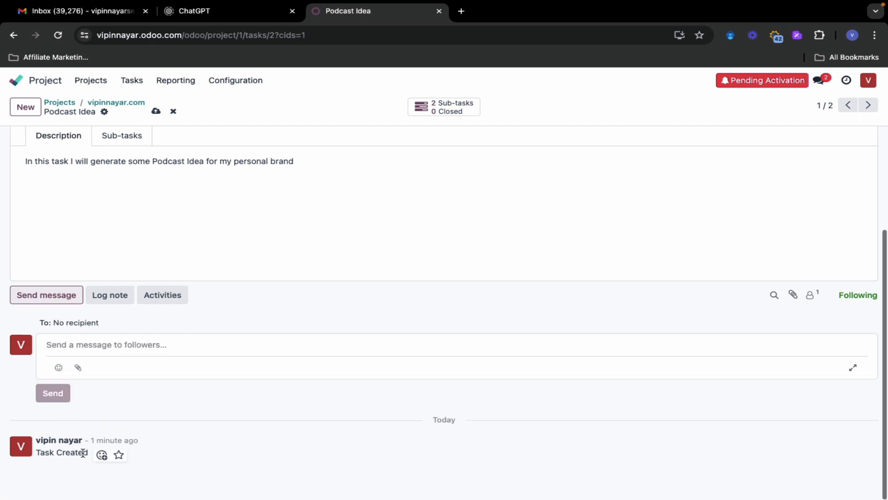
pyautogui.scroll(-1, 83, 452)
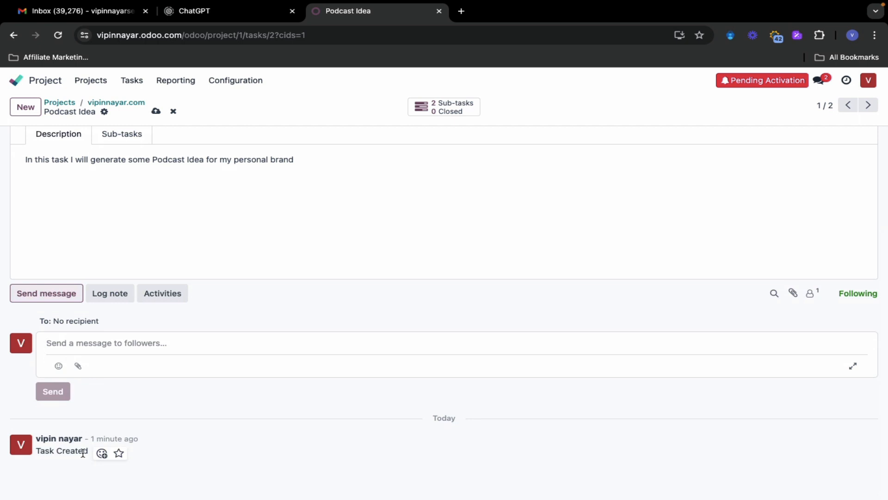
pyautogui.scroll(3, 285, 247)
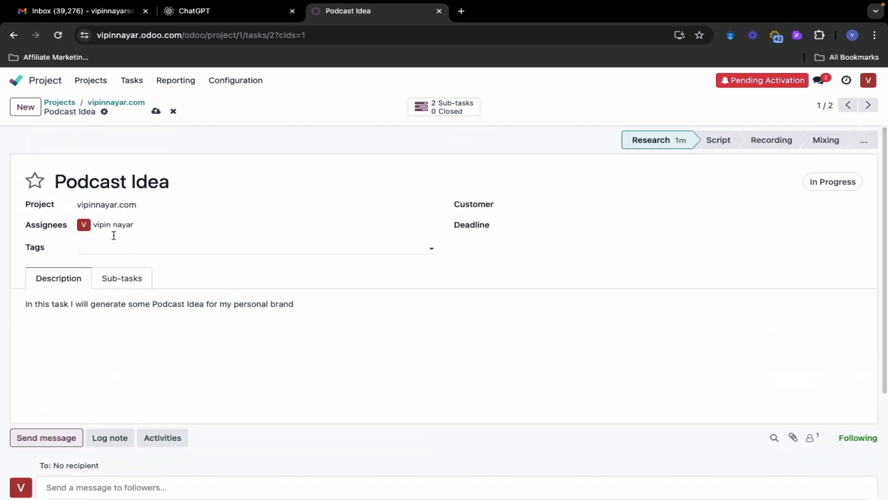
pyautogui.click(122, 278)
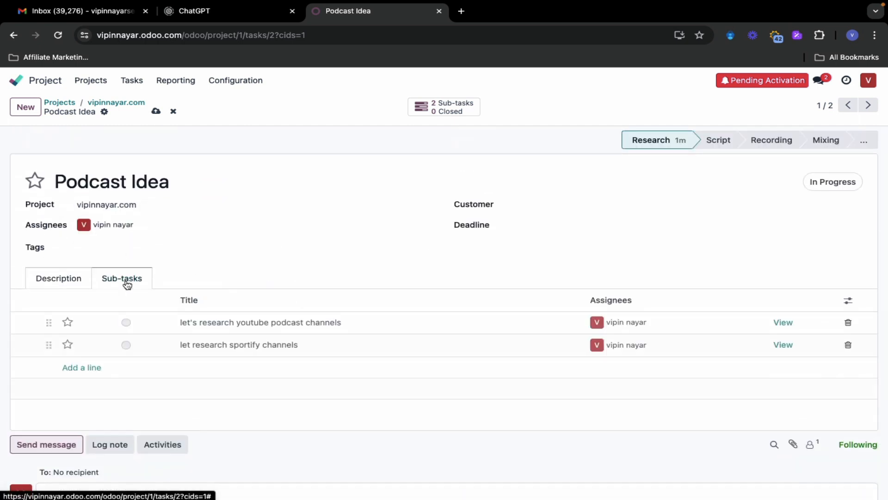
# Log the note 'I am planing to do research on these sites' with a pasted YouTube channel link
pyautogui.click(115, 447)
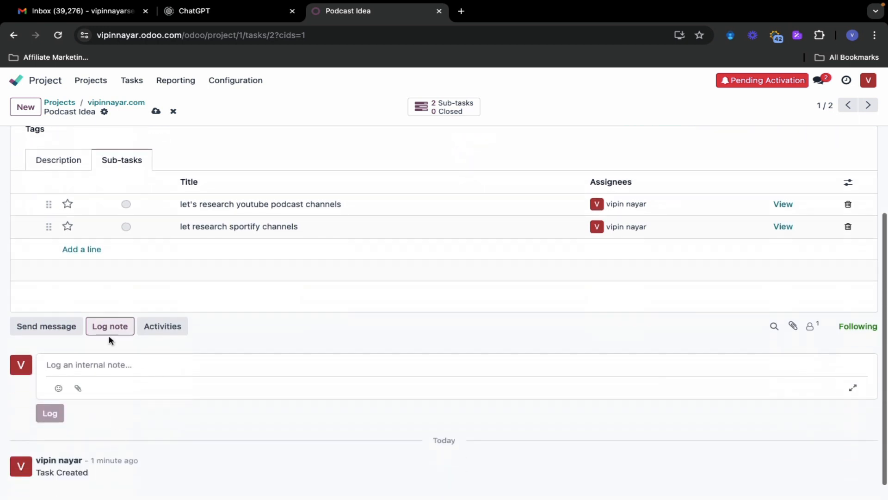
pyautogui.click(110, 332)
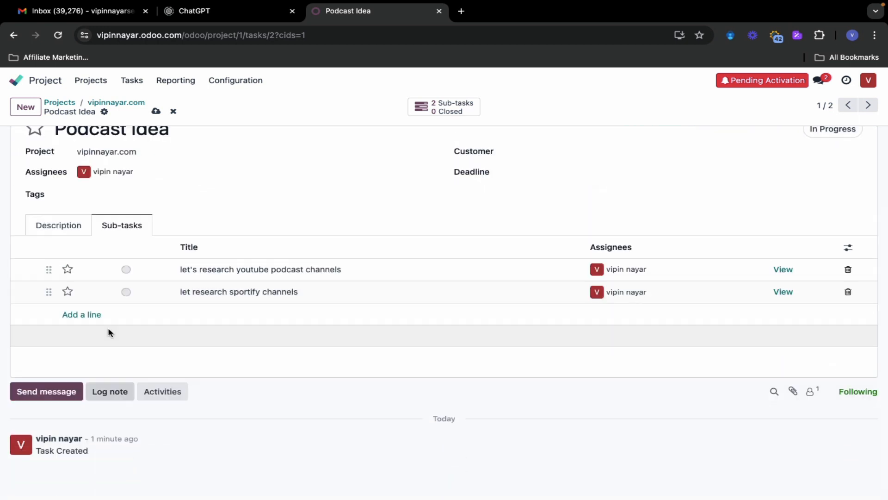
pyautogui.click(111, 392)
pyautogui.scroll(-1, 111, 392)
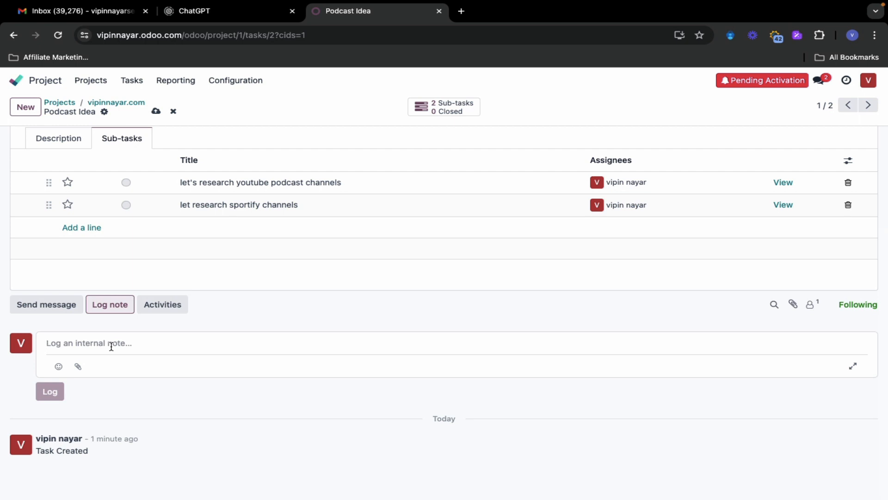
pyautogui.click(111, 346)
pyautogui.write('I am ')
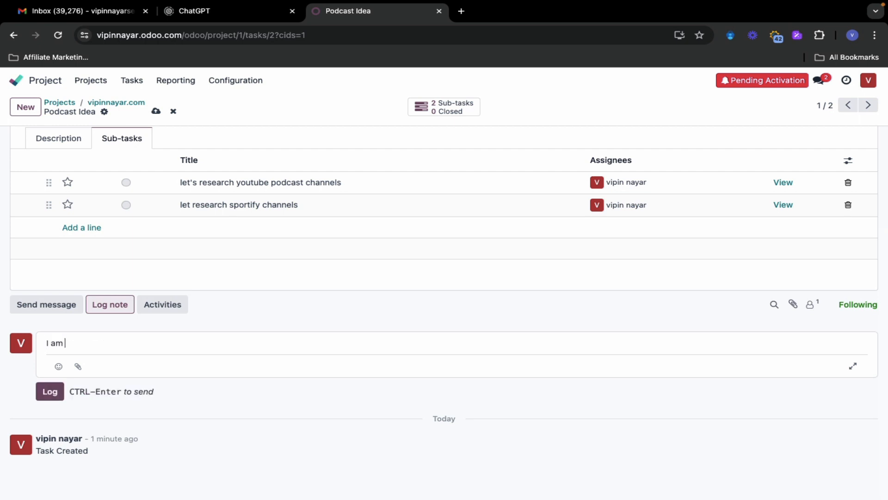
pyautogui.write('planing to do research on')
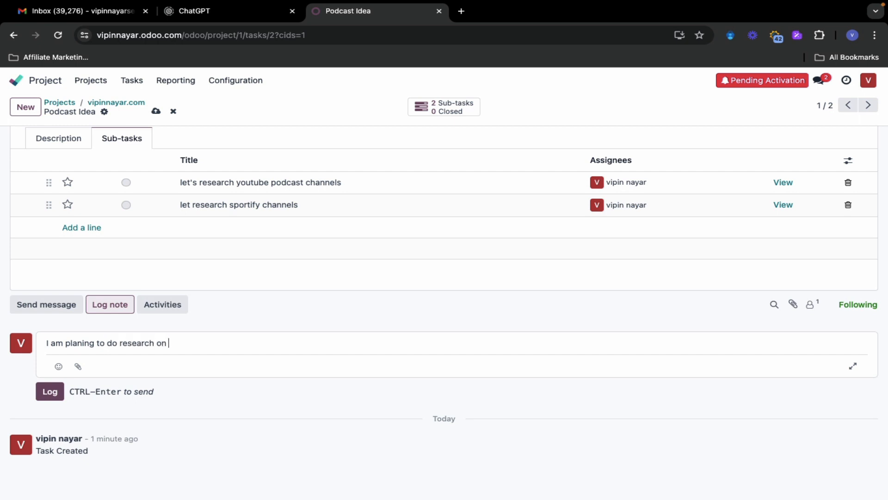
pyautogui.write(' these sites')
pyautogui.press('Return')
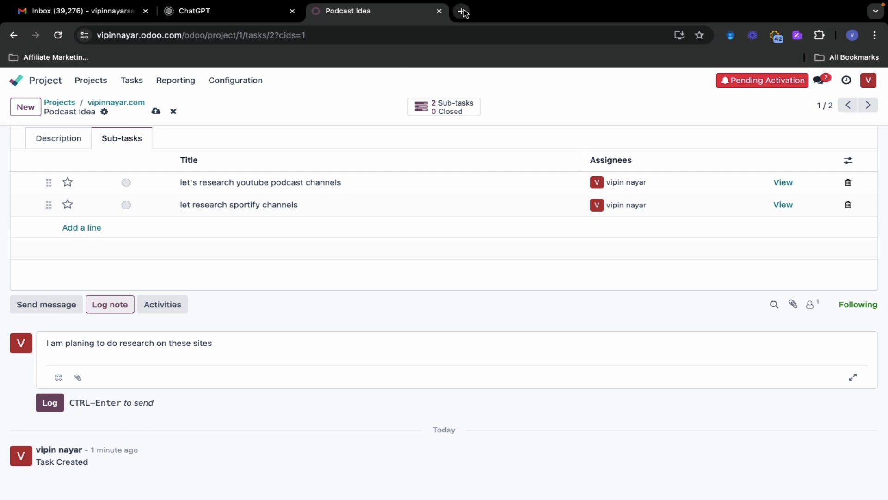
pyautogui.click(154, 357)
pyautogui.write('https://www.youtube.com/@vipinnayartv')
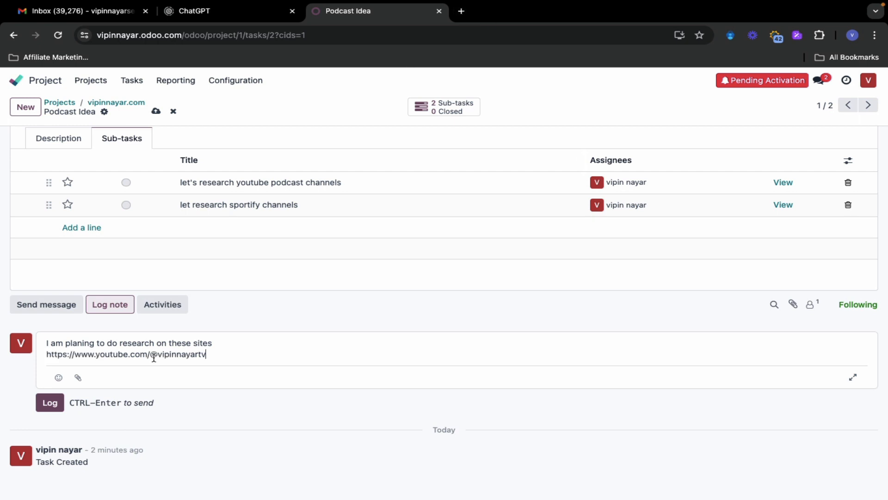
pyautogui.click(50, 401)
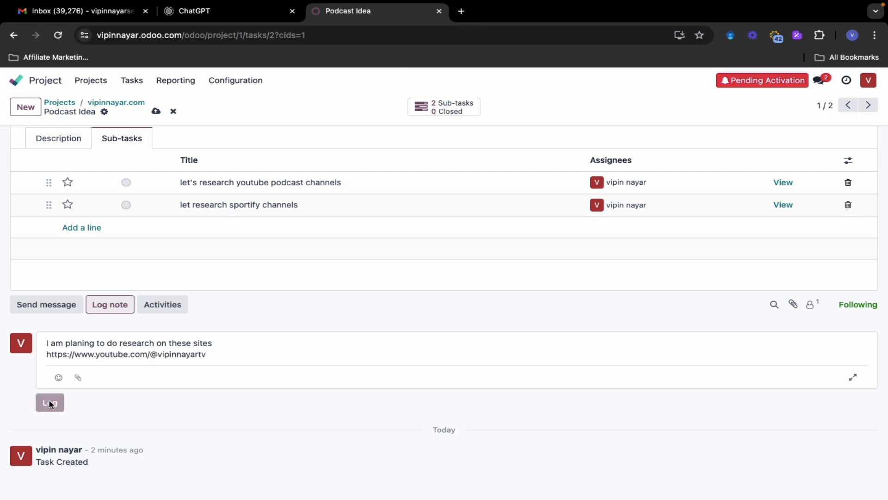
pyautogui.scroll(-2, 115, 399)
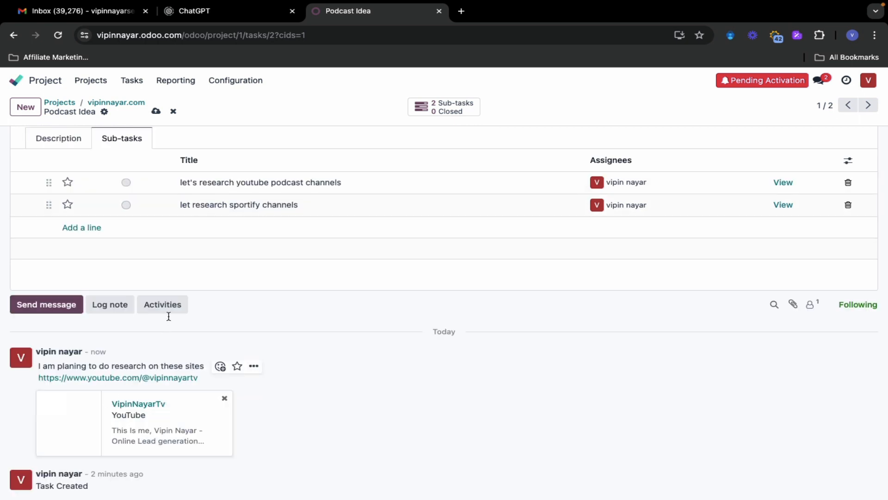
pyautogui.scroll(-1, 169, 316)
pyautogui.scroll(-1, 159, 278)
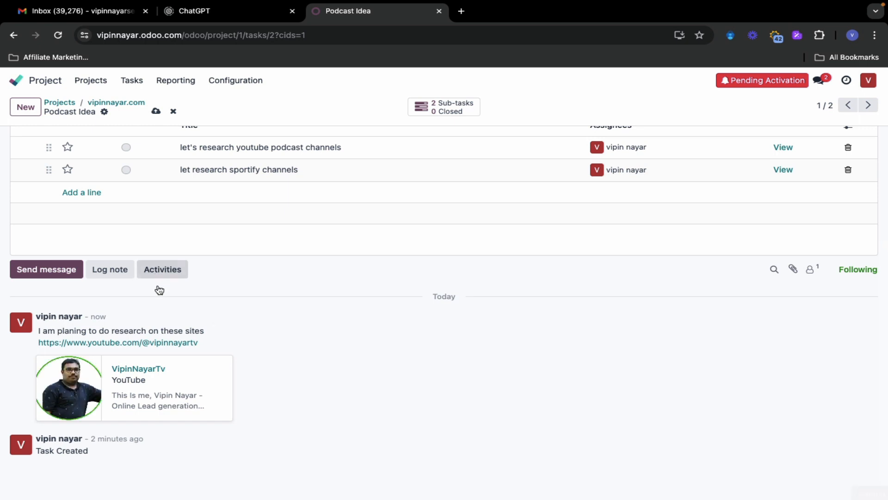
# Schedule a To-Do activity 'Need to do research on youtube channles', due in 5 days
pyautogui.click(155, 272)
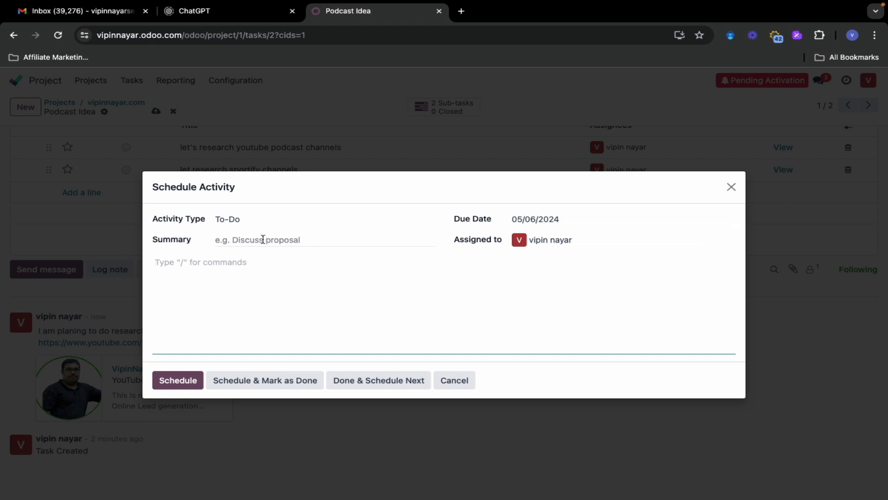
pyautogui.click(241, 220)
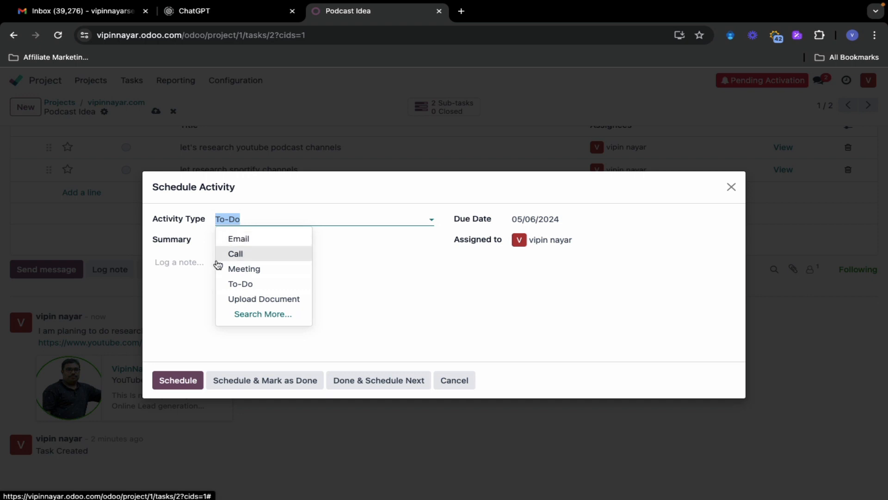
pyautogui.click(240, 284)
pyautogui.click(237, 241)
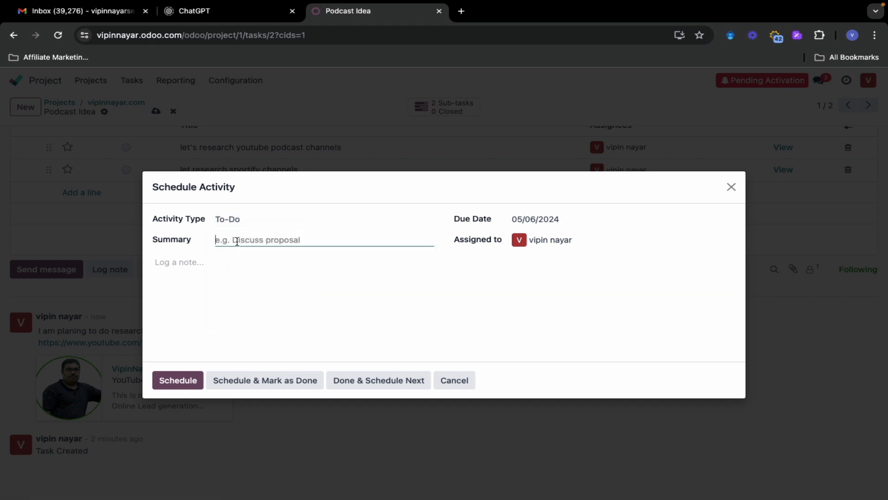
pyautogui.write('Need to ')
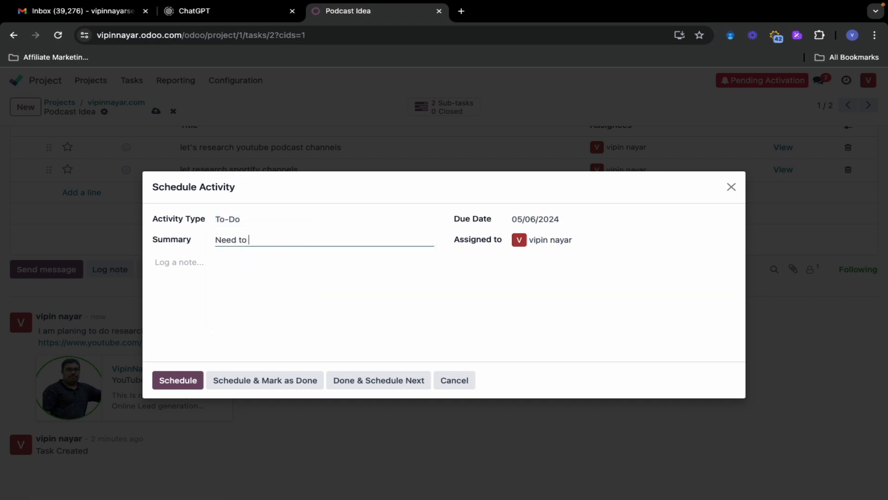
pyautogui.write('do research on youtube channle')
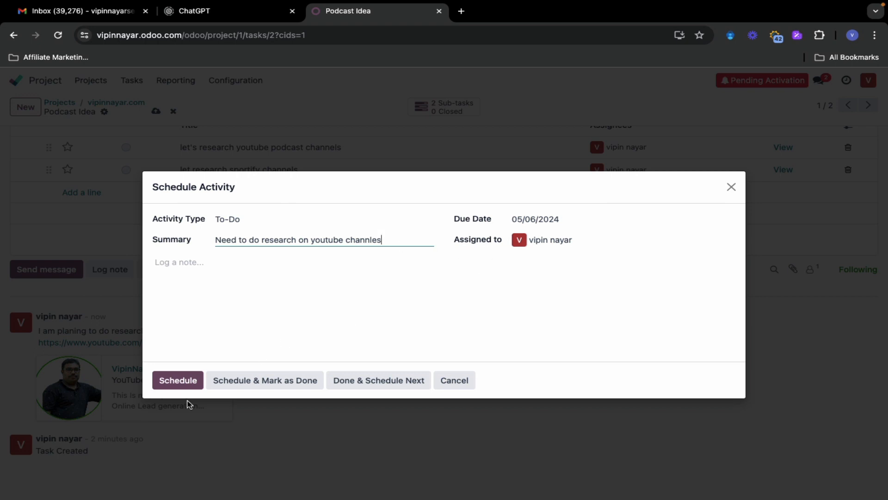
pyautogui.click(191, 383)
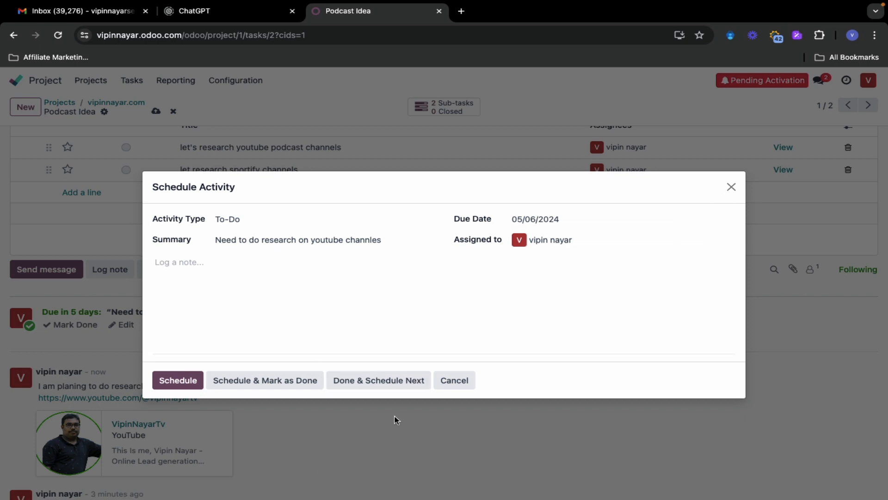
pyautogui.click(729, 187)
pyautogui.scroll(4, 348, 345)
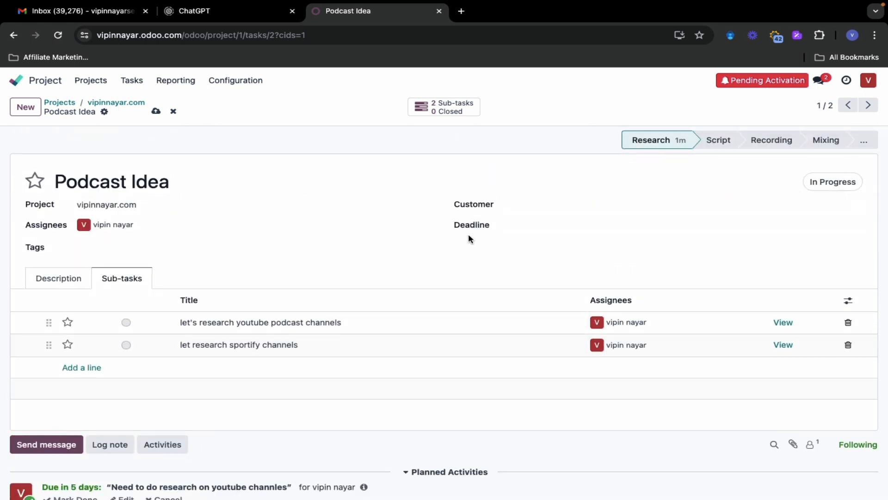
# Set the task deadline to 1 June 2024 (01/06/2024 18:00:00)
pyautogui.click(533, 228)
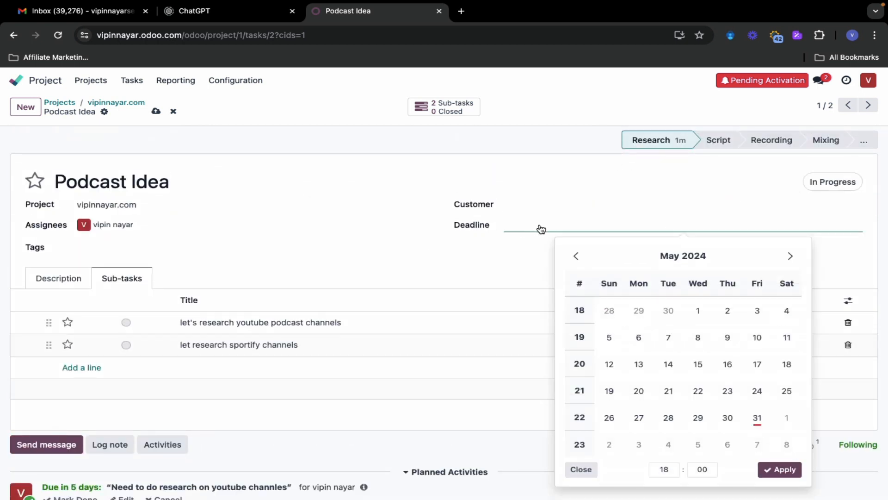
pyautogui.click(790, 421)
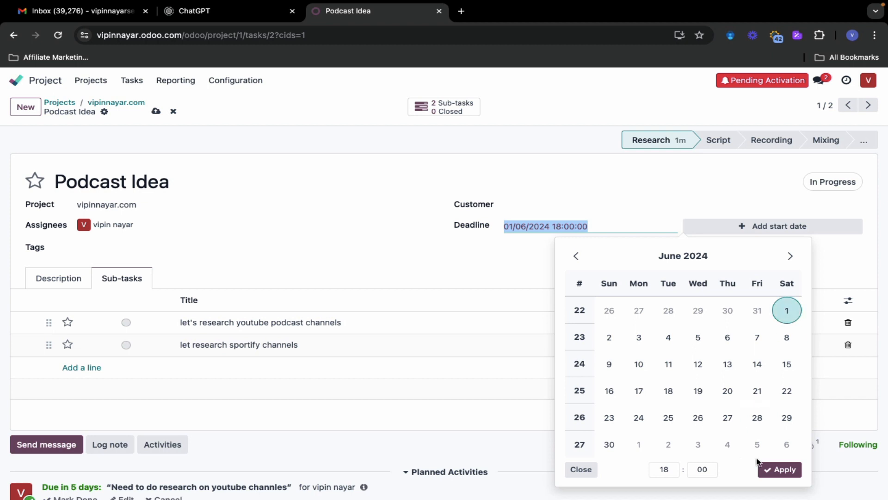
pyautogui.click(782, 470)
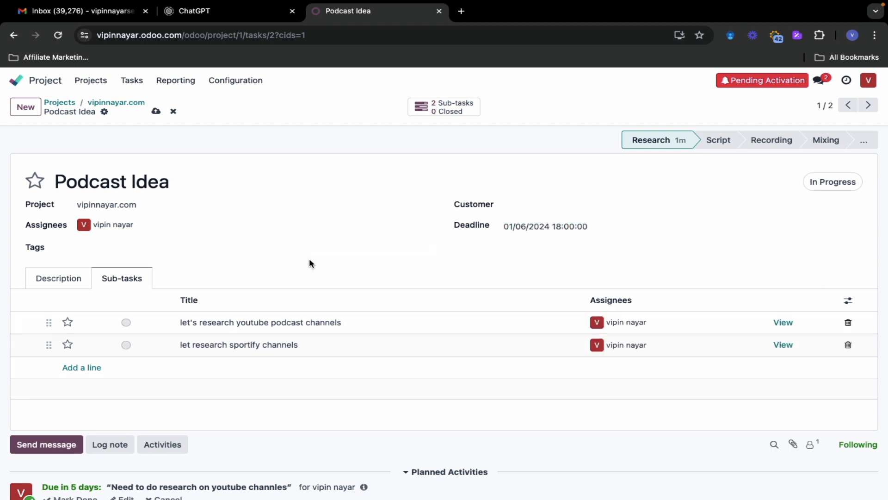
# Return to the sub-task list and open the first sub-task's status choices
pyautogui.scroll(-3, 310, 263)
pyautogui.click(61, 172)
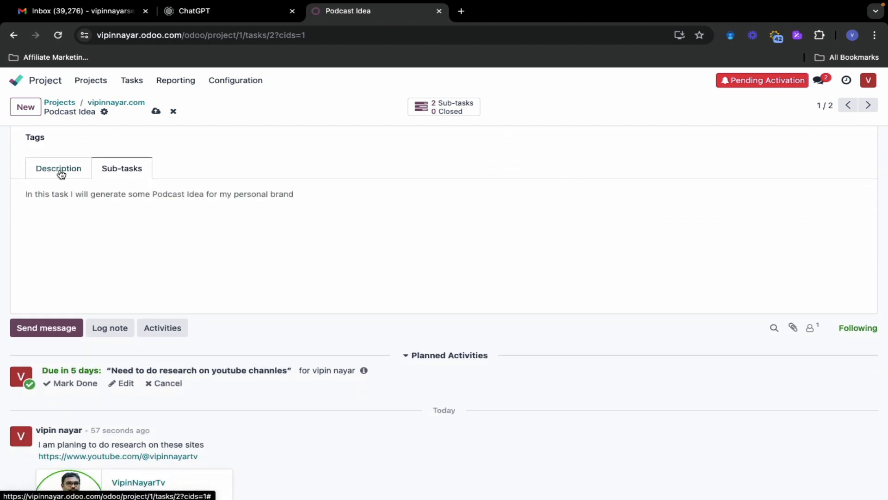
pyautogui.click(113, 171)
pyautogui.click(127, 214)
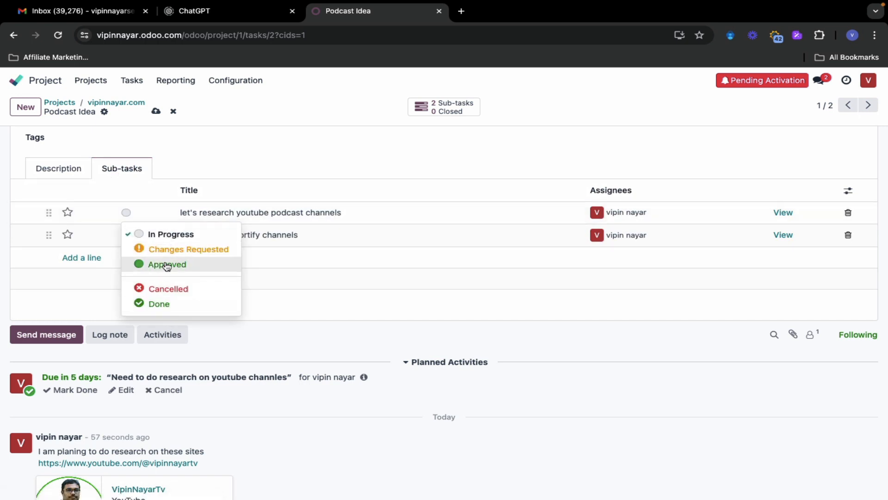
# Mark the sub-task 'let's research youtube podcast channels' as Approved
pyautogui.click(166, 234)
pyautogui.click(125, 214)
pyautogui.click(172, 236)
pyautogui.click(126, 214)
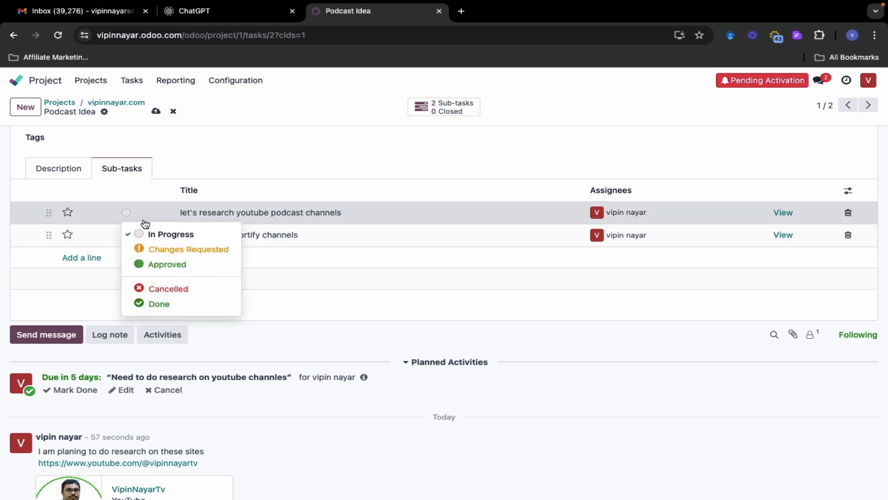
pyautogui.click(176, 268)
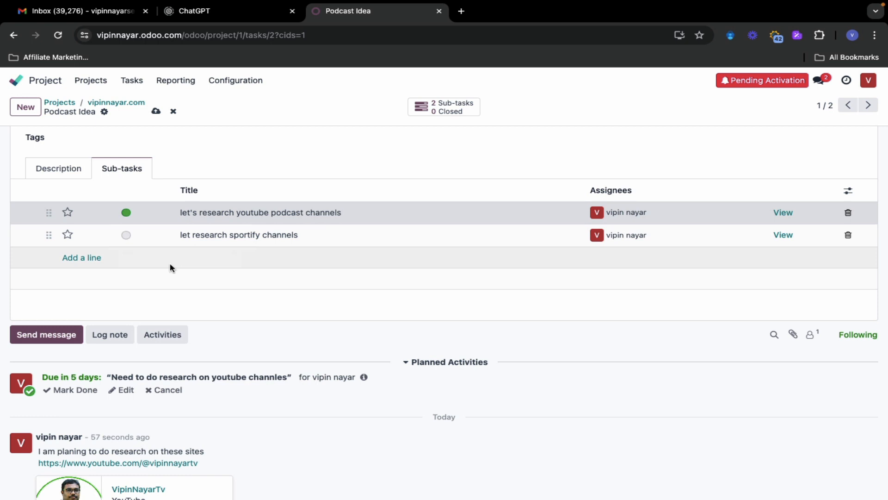
# Move the Podcast Idea task to the Script stage and back to Research
pyautogui.scroll(-1, 223, 299)
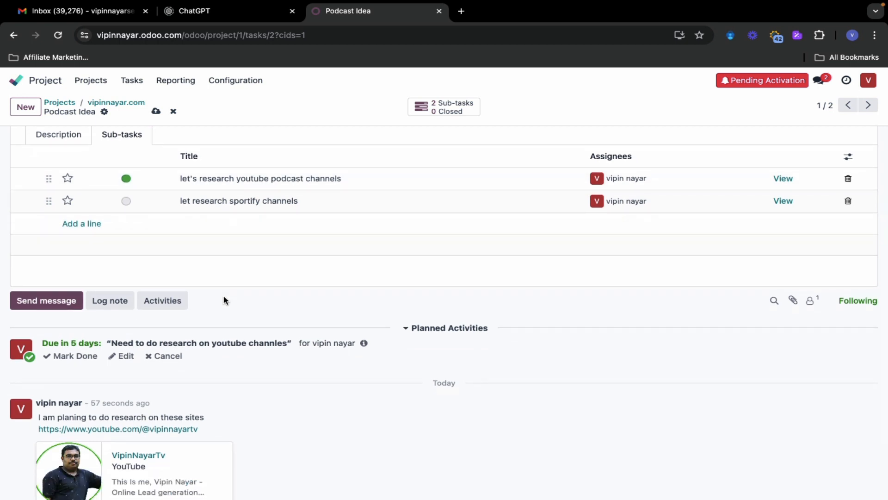
pyautogui.scroll(-2, 224, 300)
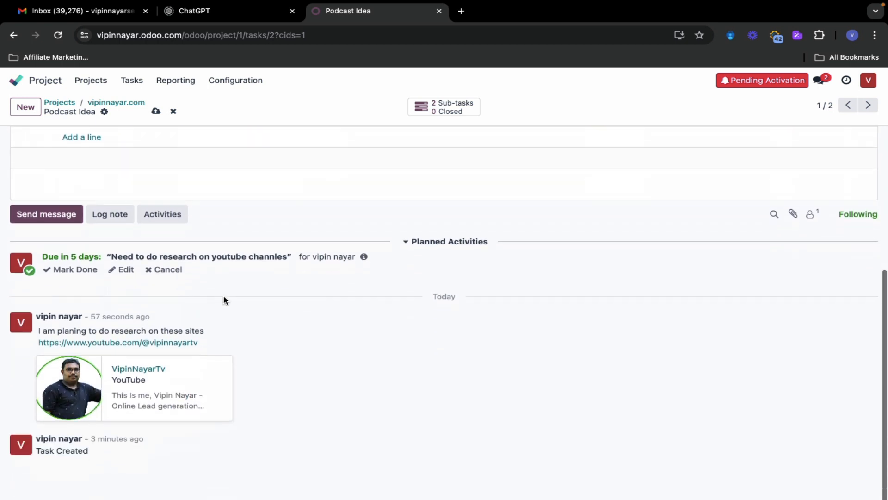
pyautogui.scroll(5, 224, 300)
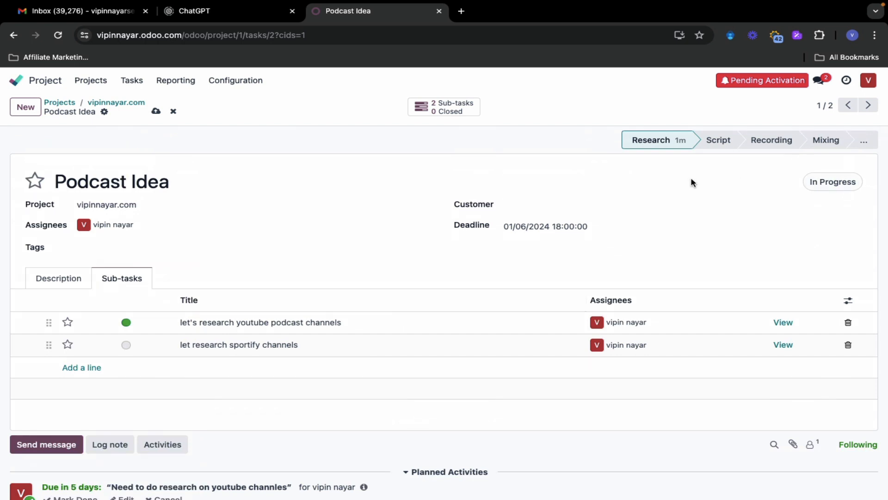
pyautogui.click(717, 141)
pyautogui.click(646, 142)
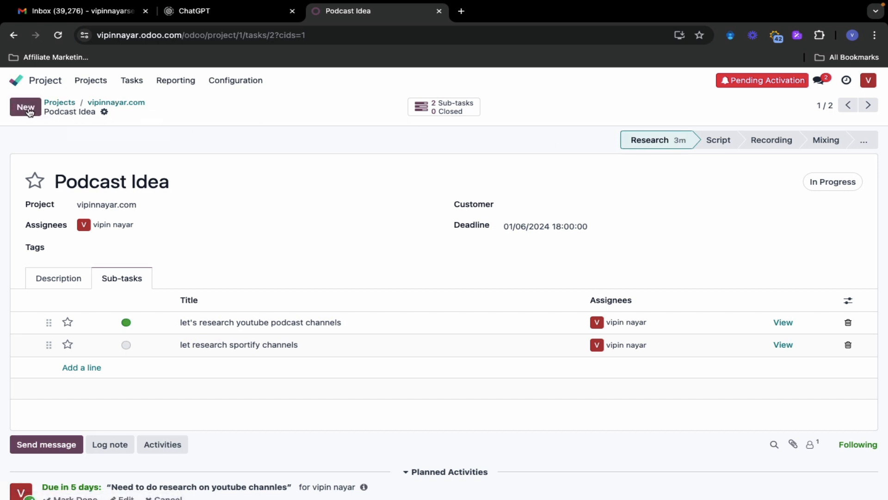
pyautogui.click(90, 84)
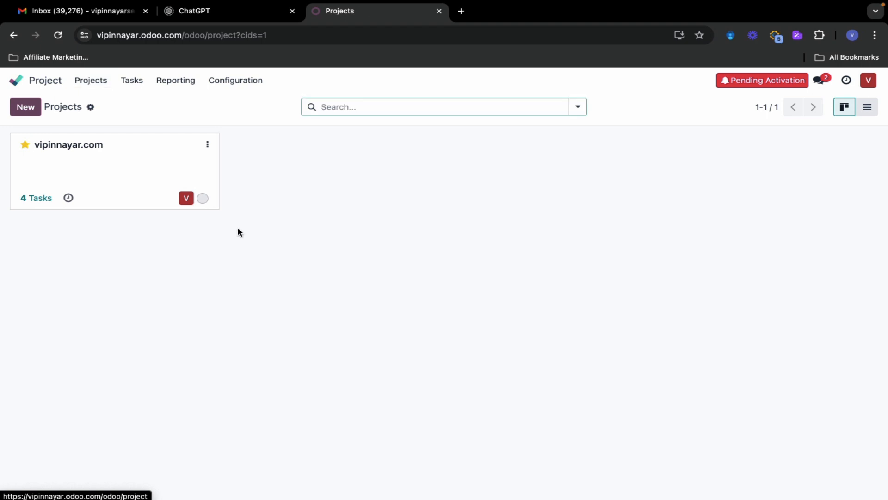
pyautogui.click(70, 200)
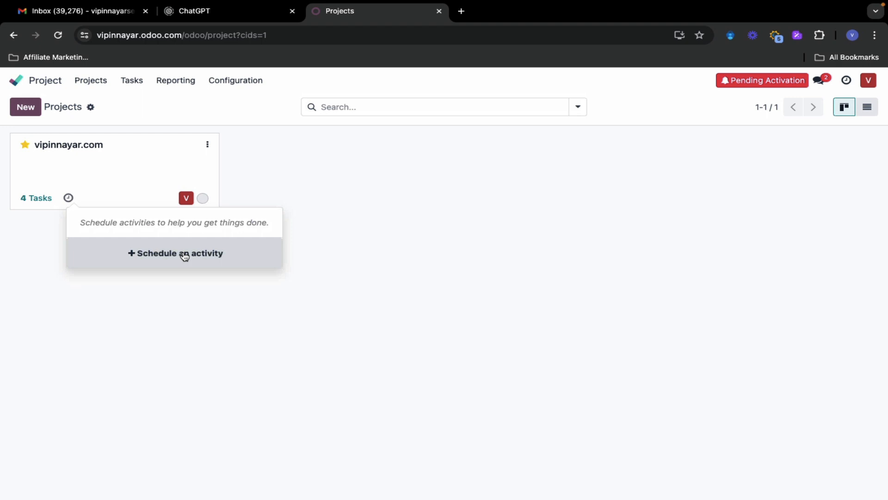
pyautogui.click(444, 220)
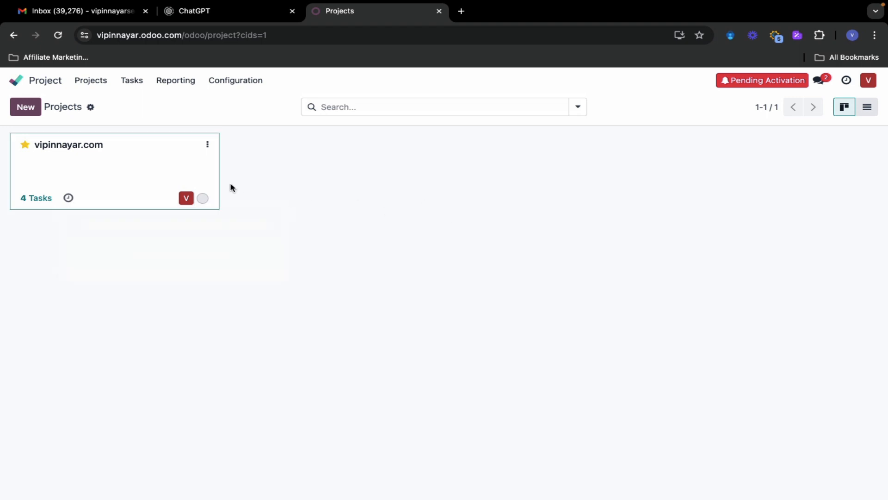
pyautogui.click(68, 199)
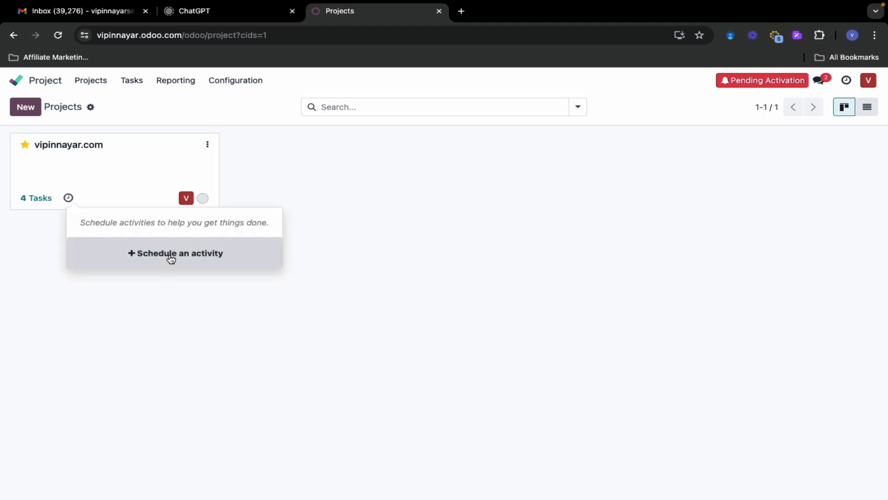
pyautogui.click(171, 255)
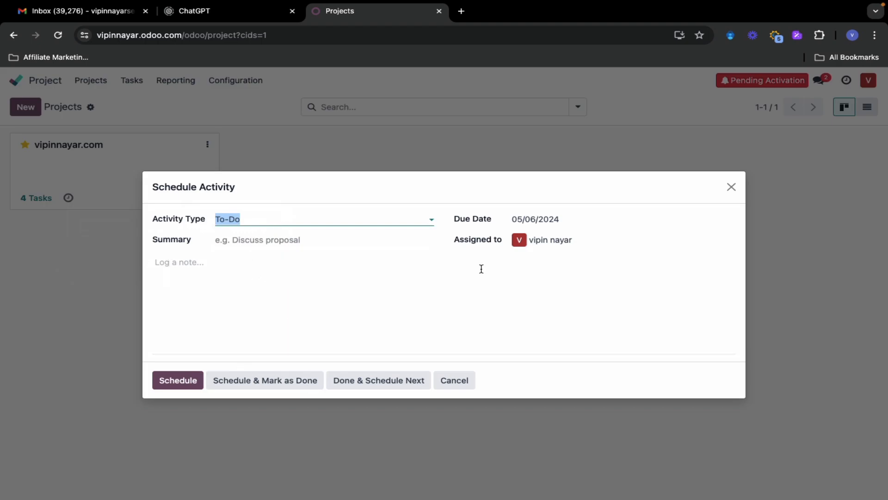
pyautogui.click(732, 188)
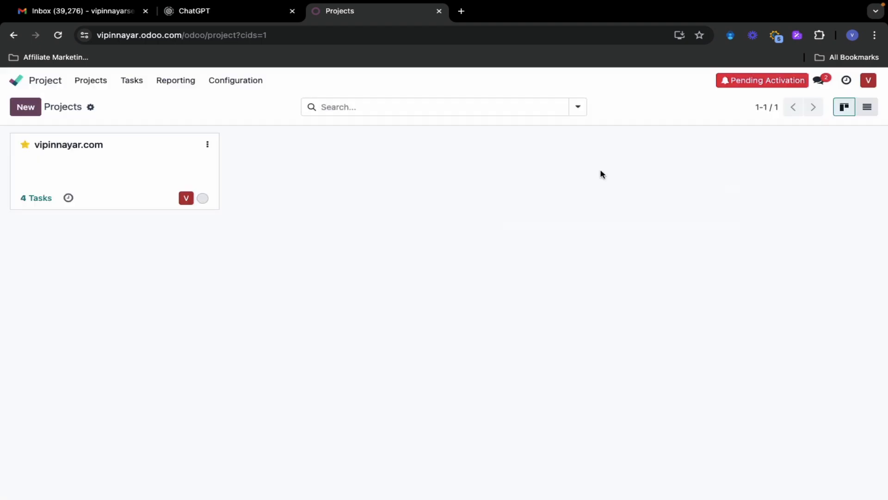
pyautogui.click(129, 86)
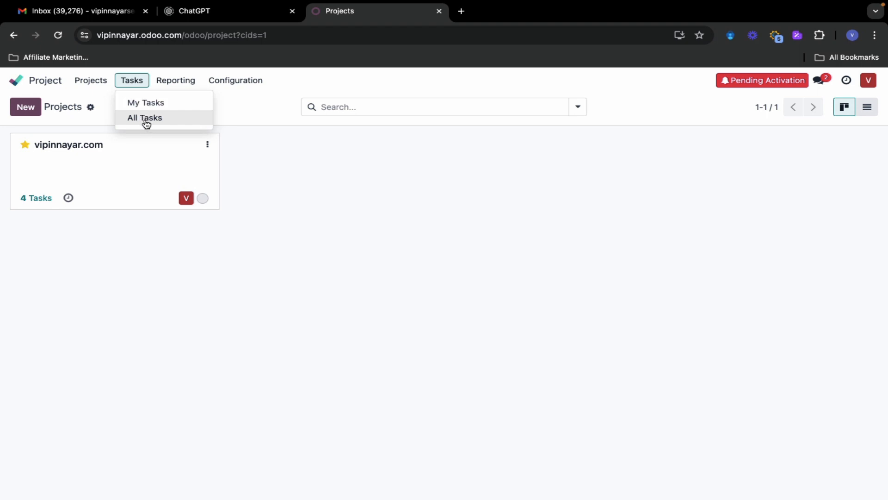
pyautogui.click(139, 104)
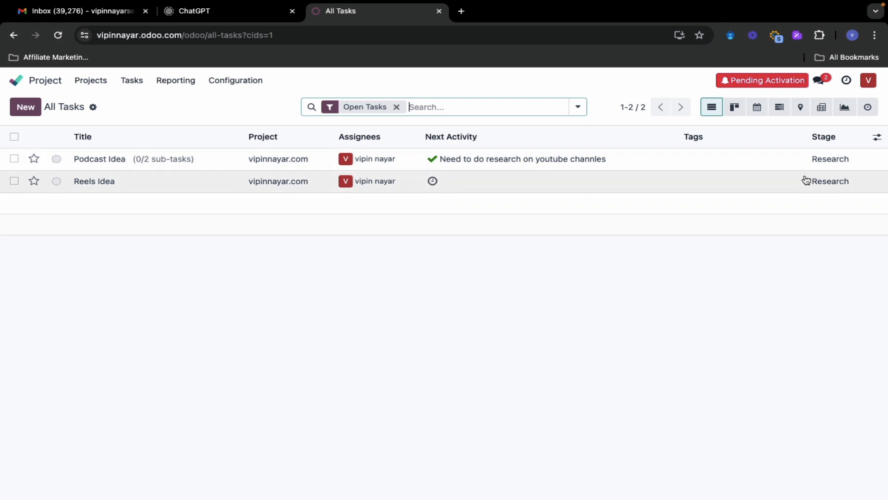
pyautogui.click(178, 83)
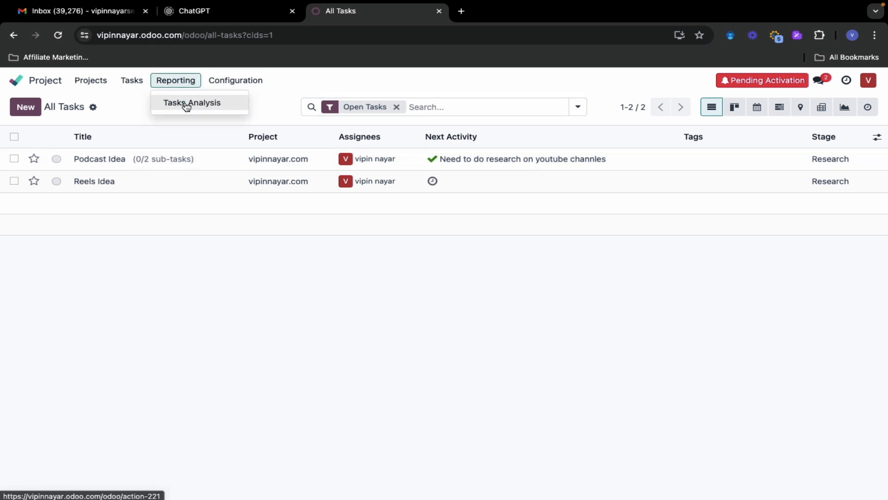
pyautogui.click(185, 103)
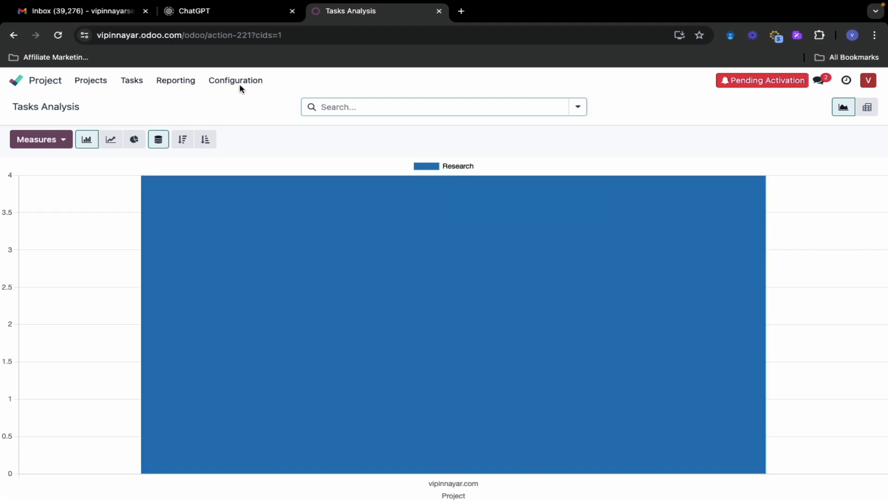
pyautogui.click(224, 82)
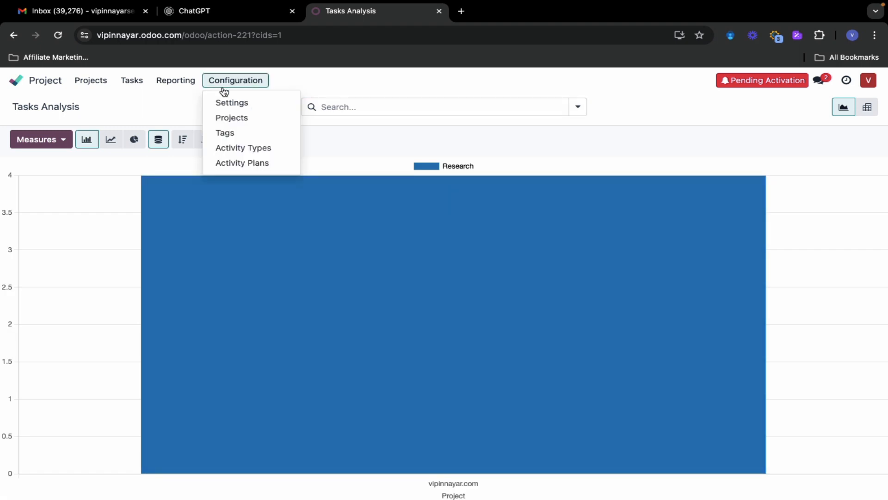
pyautogui.click(91, 84)
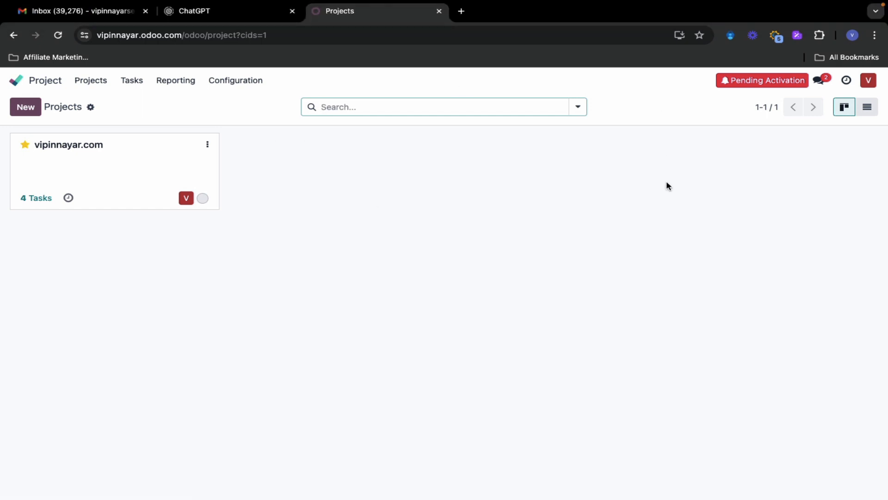
# Give the vipinnayar.com project card a red colour marker
pyautogui.click(279, 134)
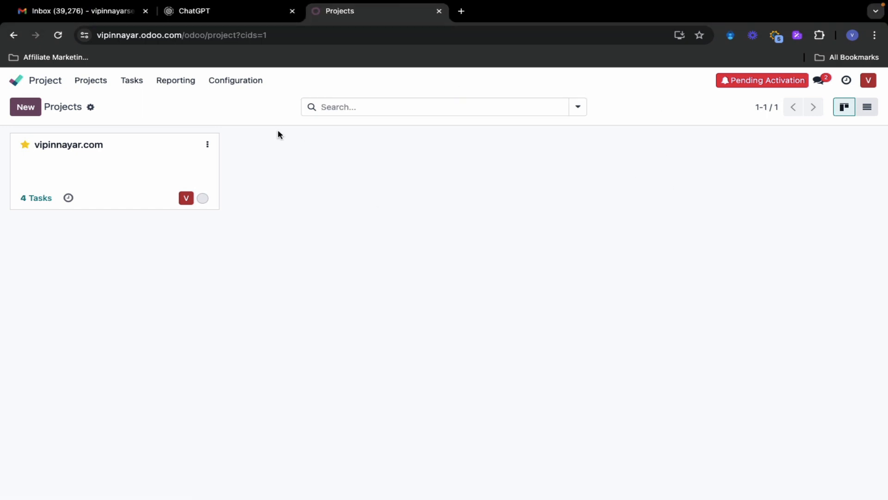
pyautogui.click(208, 148)
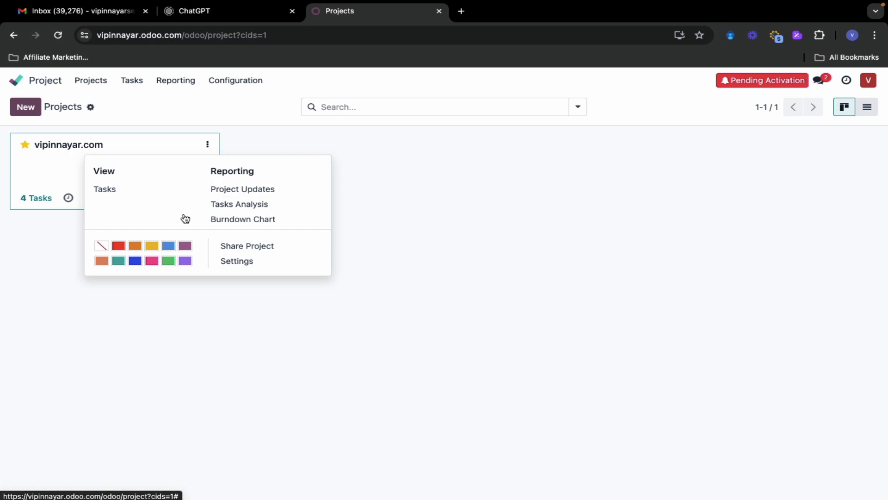
pyautogui.click(119, 247)
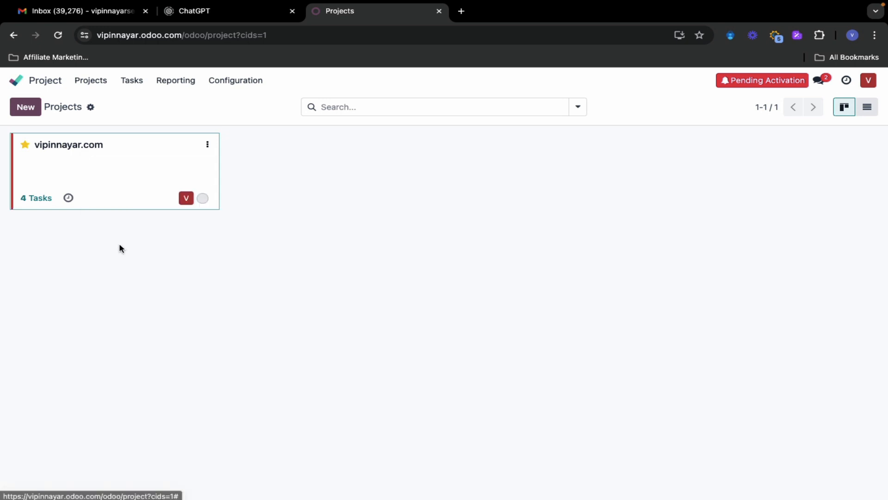
# Browse the project's Updates page and Settings, then return to the Projects overview
pyautogui.click(207, 146)
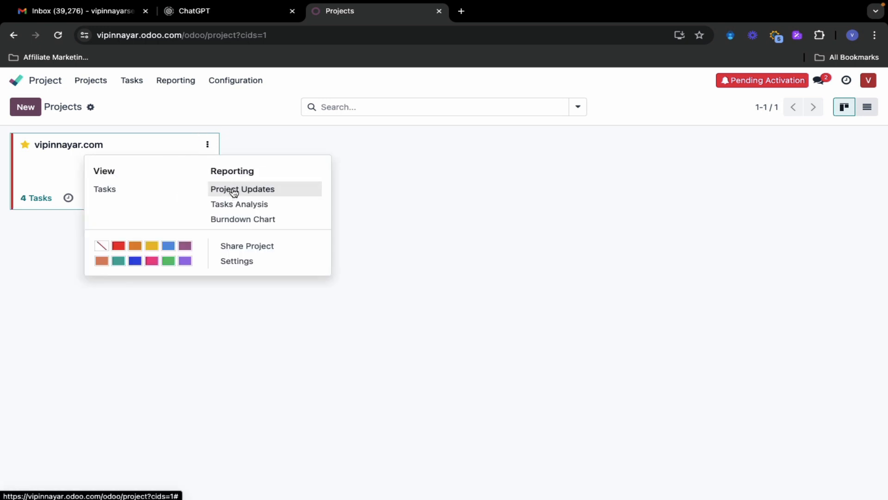
pyautogui.click(234, 190)
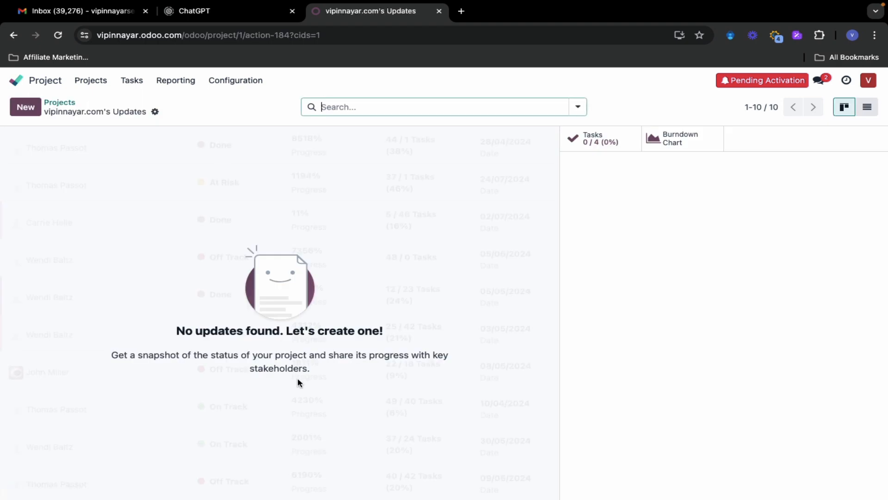
pyautogui.click(156, 113)
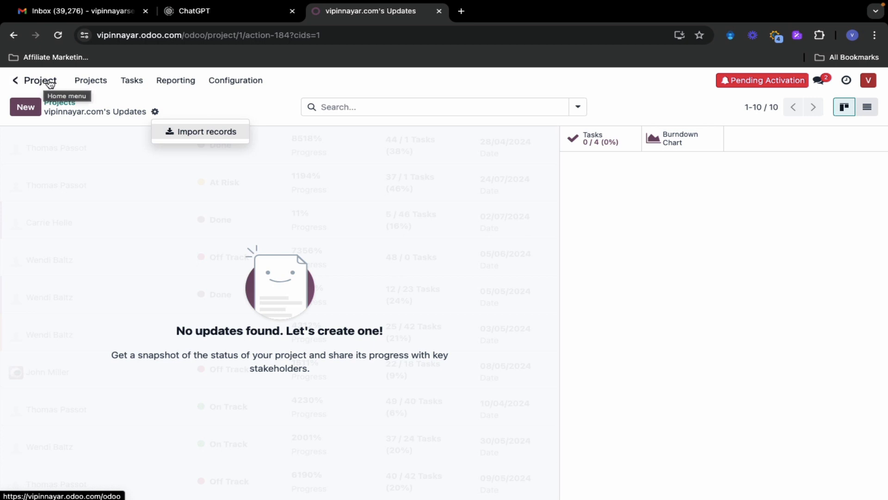
pyautogui.click(100, 81)
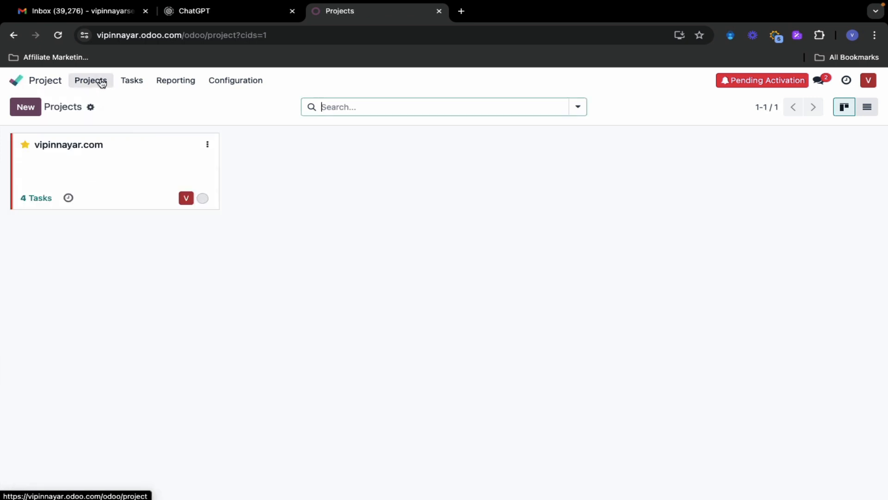
pyautogui.click(207, 144)
pyautogui.click(323, 217)
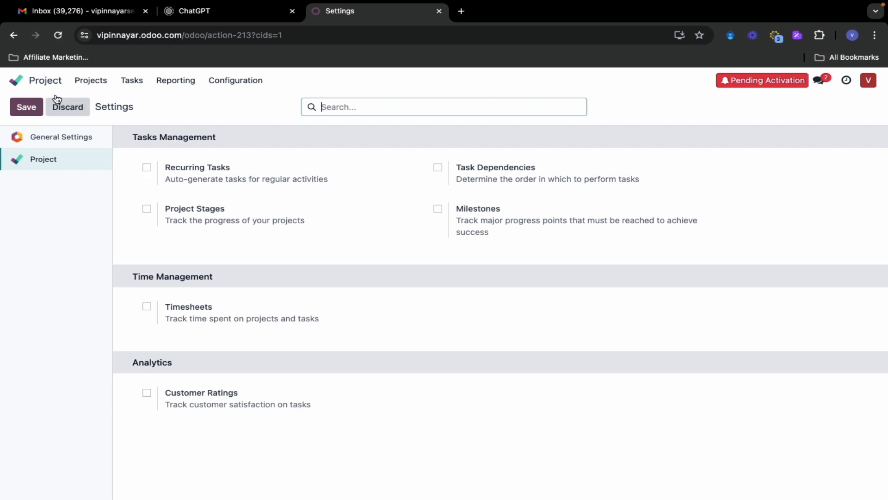
pyautogui.click(45, 82)
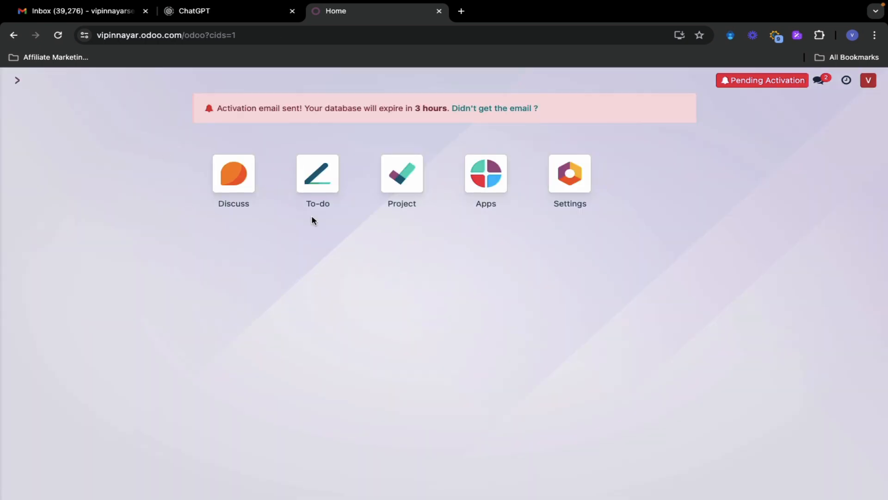
pyautogui.click(402, 173)
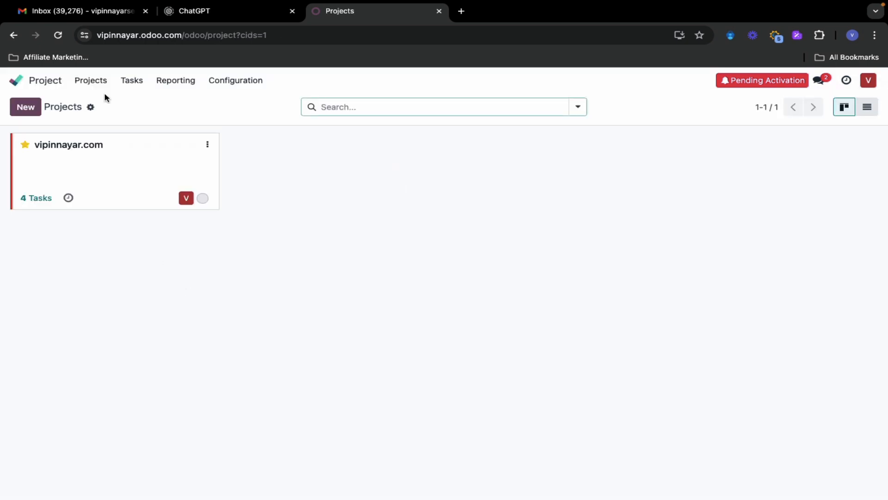
# In My Tasks, drag Podcast Idea from the Inbox column into Today
pyautogui.click(132, 81)
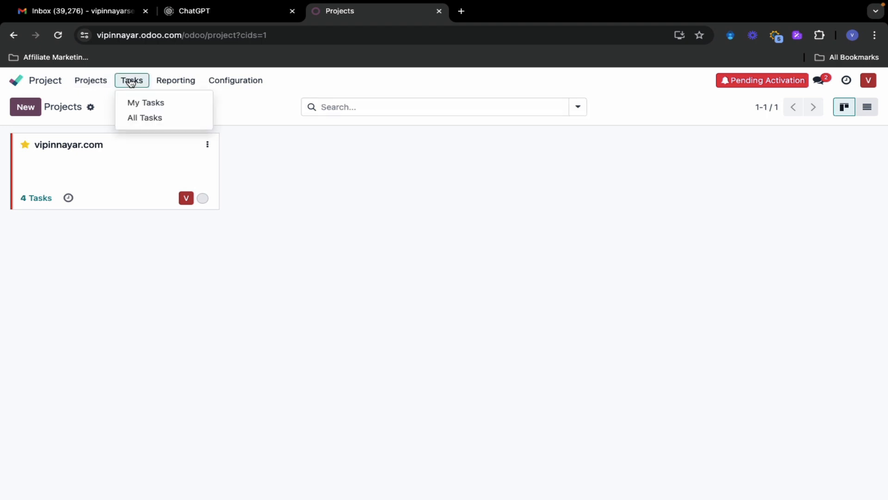
pyautogui.click(144, 103)
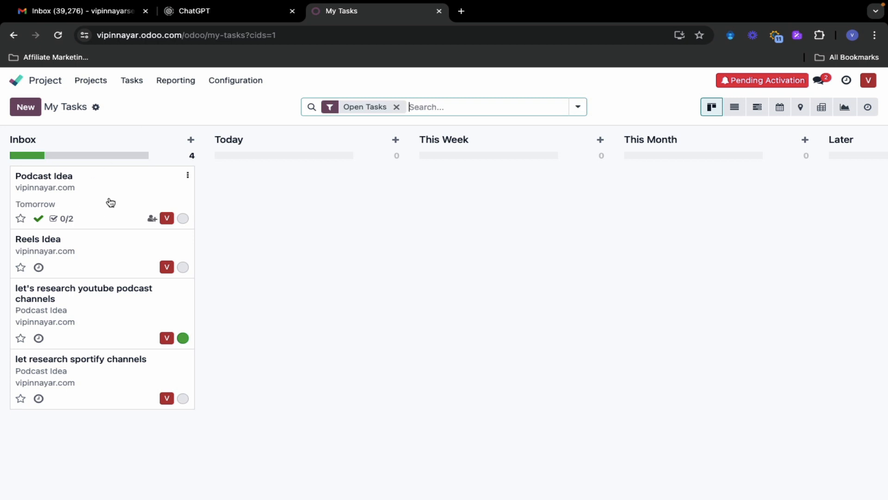
pyautogui.moveTo(110, 200); pyautogui.dragTo(308, 194)
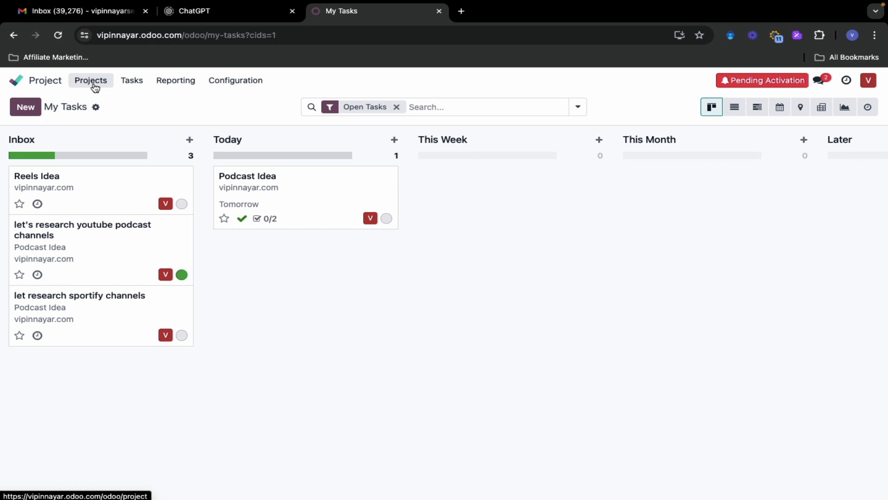
# Browse the Reporting and Configuration menus, try List, Gantt and Calendar views, and return to Kanban
pyautogui.click(168, 87)
pyautogui.moveTo(225, 90)
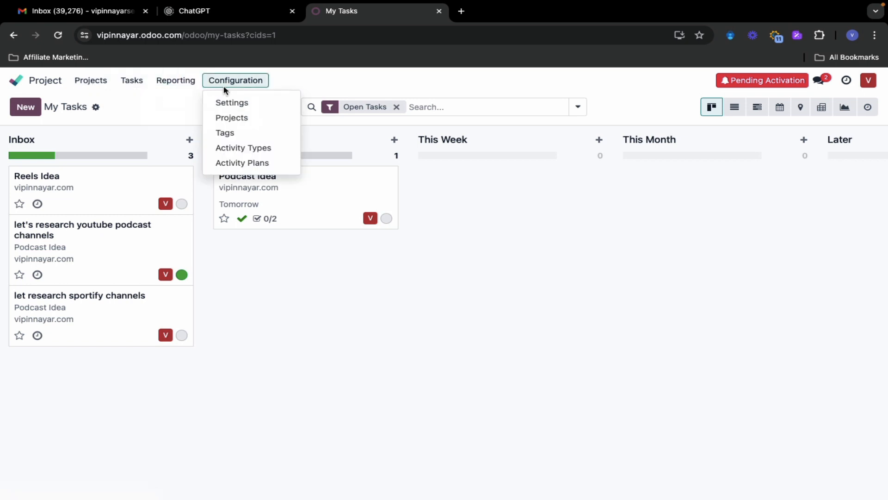
pyautogui.click(505, 92)
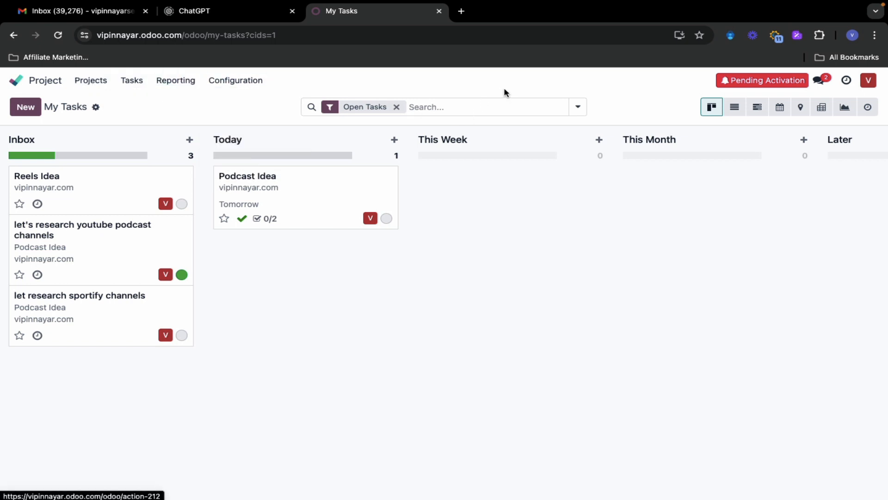
pyautogui.click(735, 109)
pyautogui.click(760, 109)
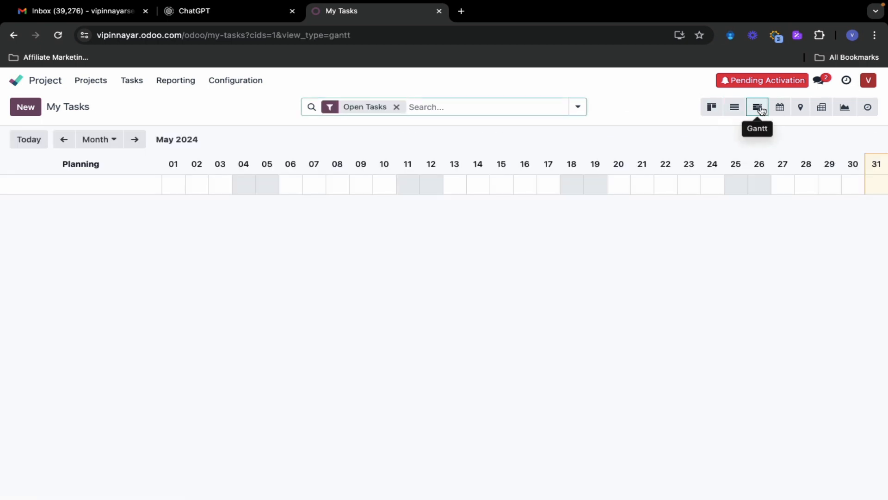
pyautogui.click(779, 107)
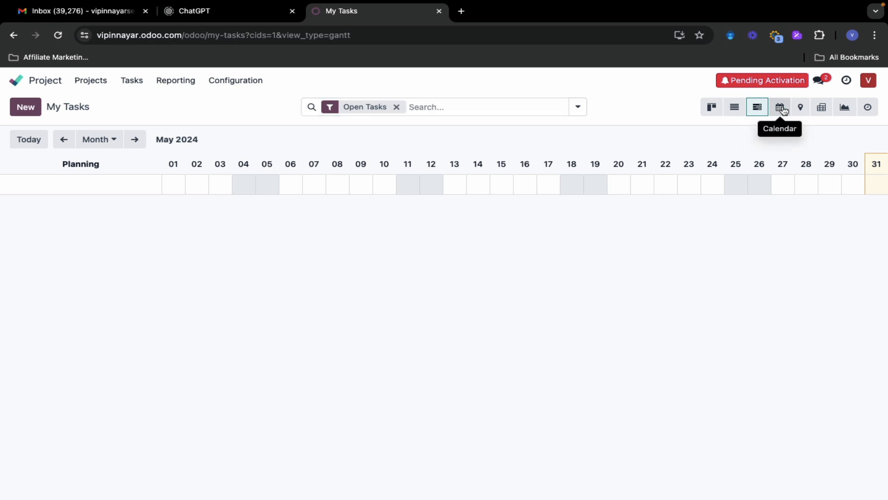
pyautogui.click(712, 108)
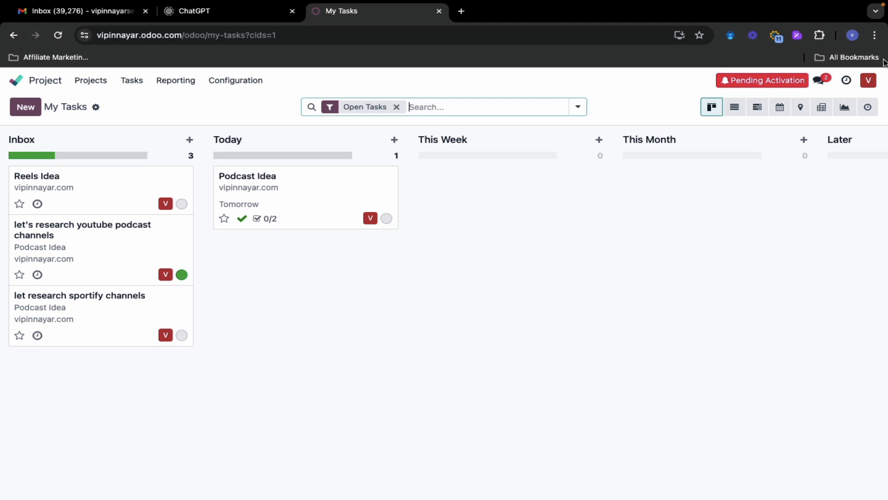
pyautogui.click(868, 82)
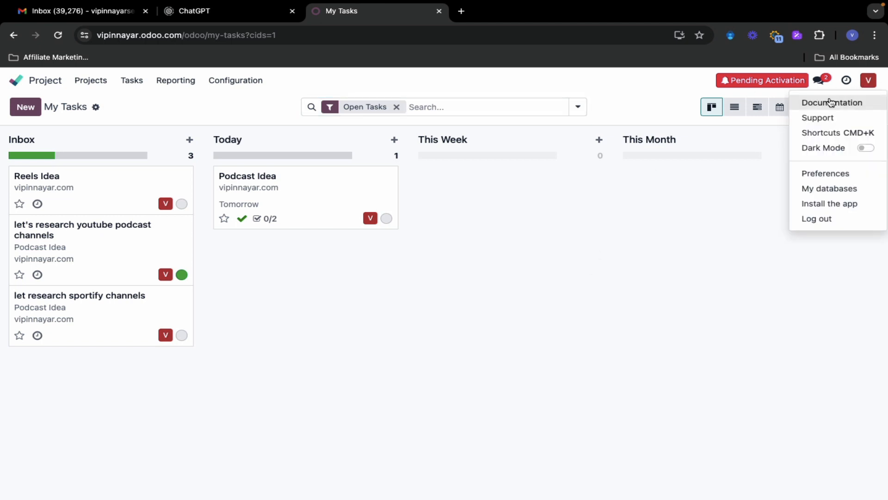